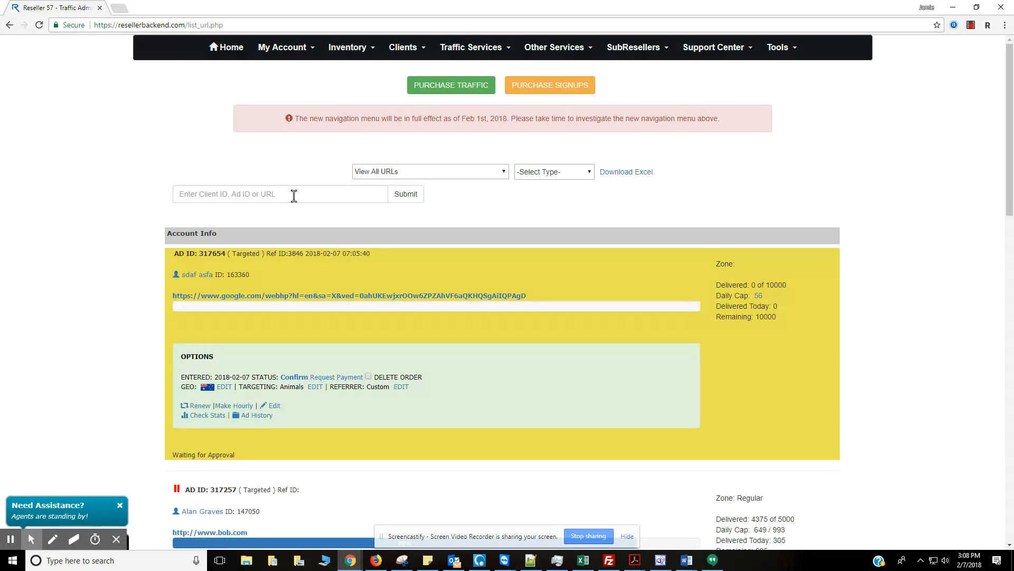
Look through the URL view and ad type options without changing either filter.
click(436, 176)
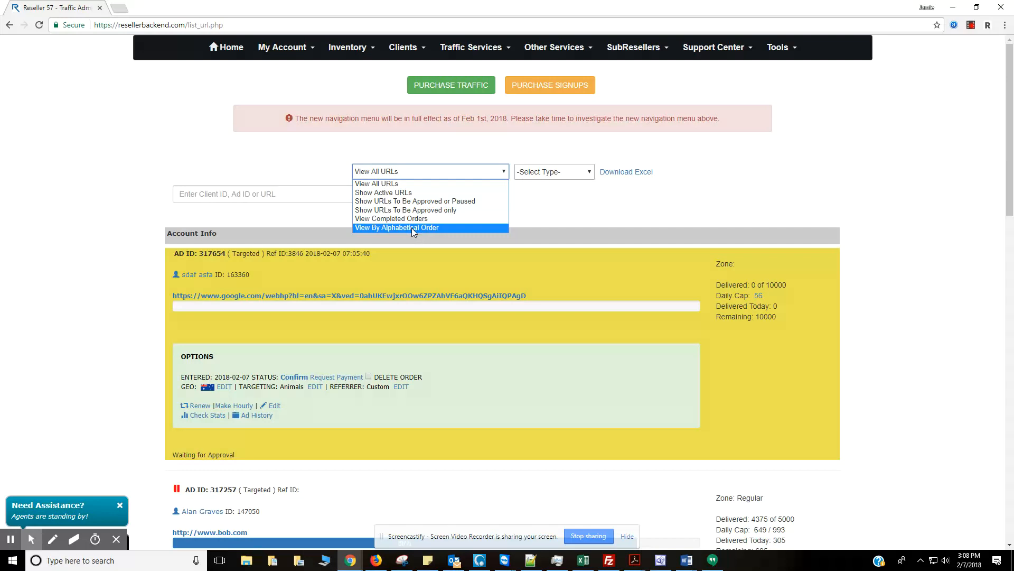
click(544, 203)
click(569, 174)
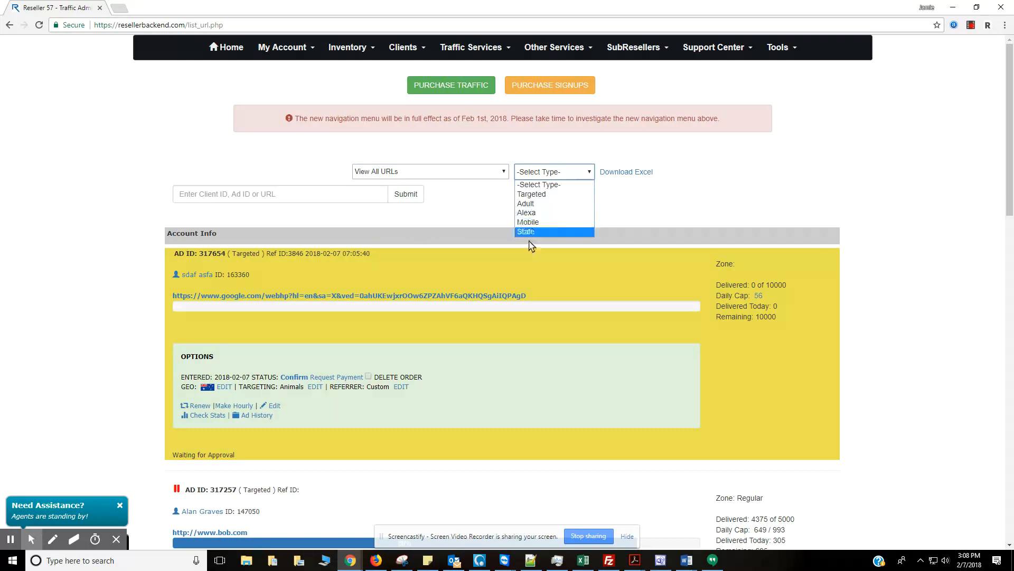
click(657, 197)
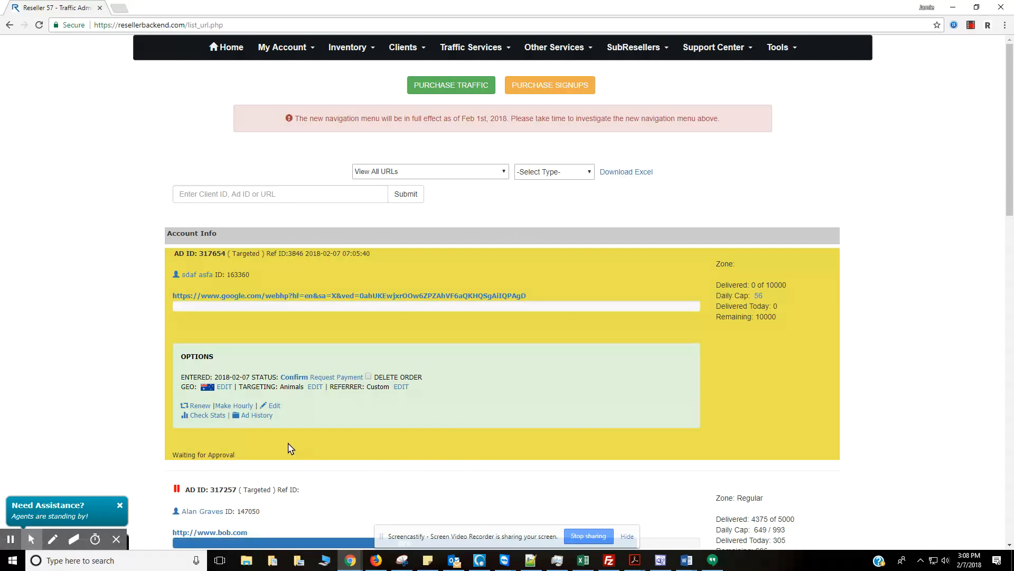
Search the order list for ad ID 317257.
scroll(290, 446, down, 12)
scroll(291, 436, up, 10)
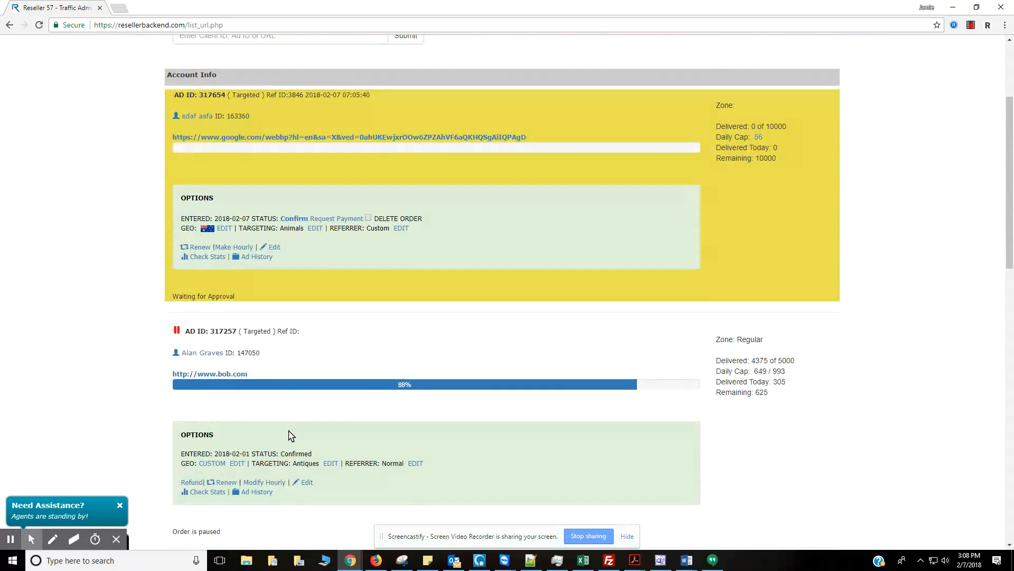
scroll(291, 435, down, 8)
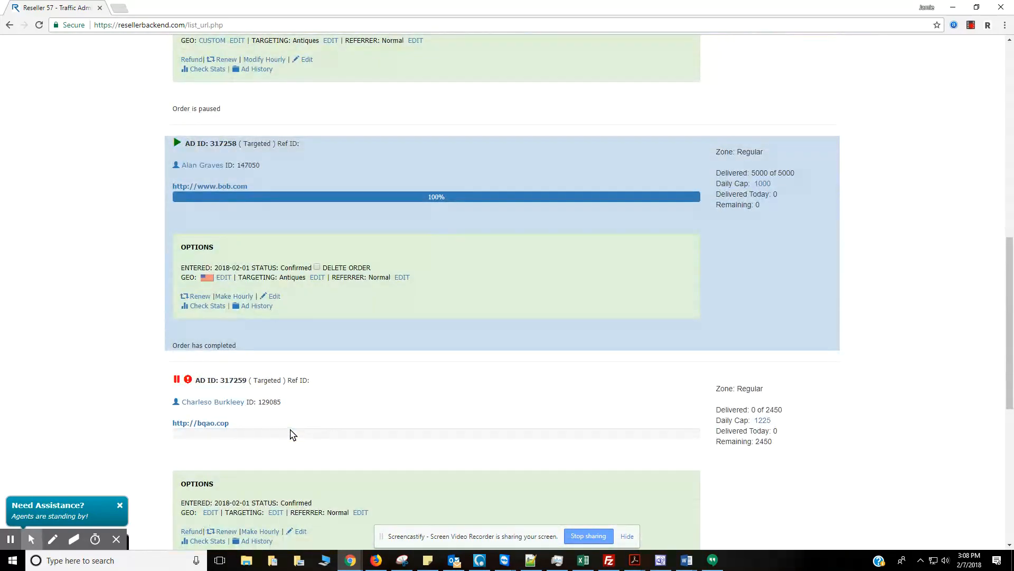
scroll(291, 434, up, 3)
scroll(291, 435, up, 5)
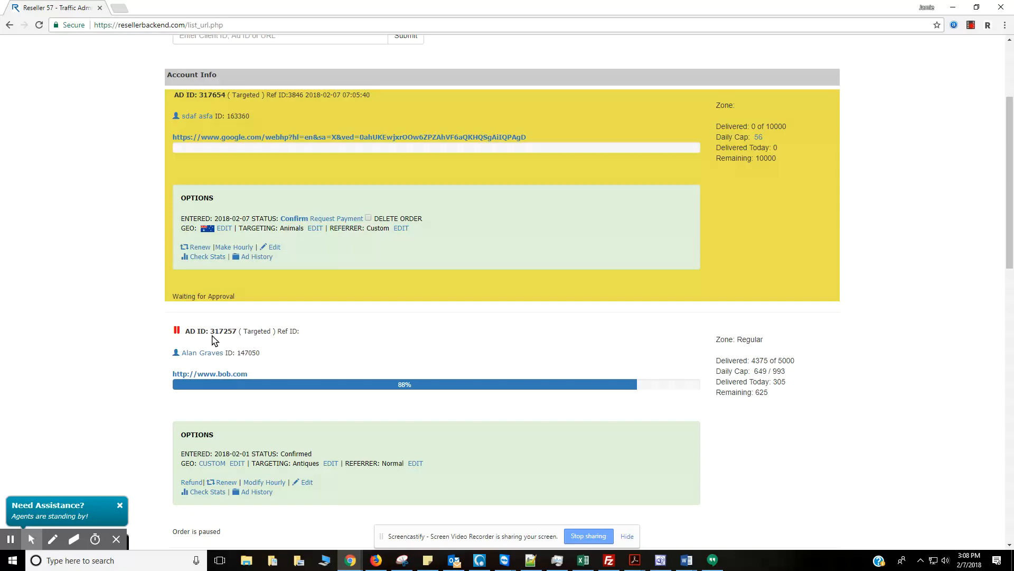
scroll(270, 334, up, 2)
scroll(278, 334, up, 1)
click(247, 193)
text(31)
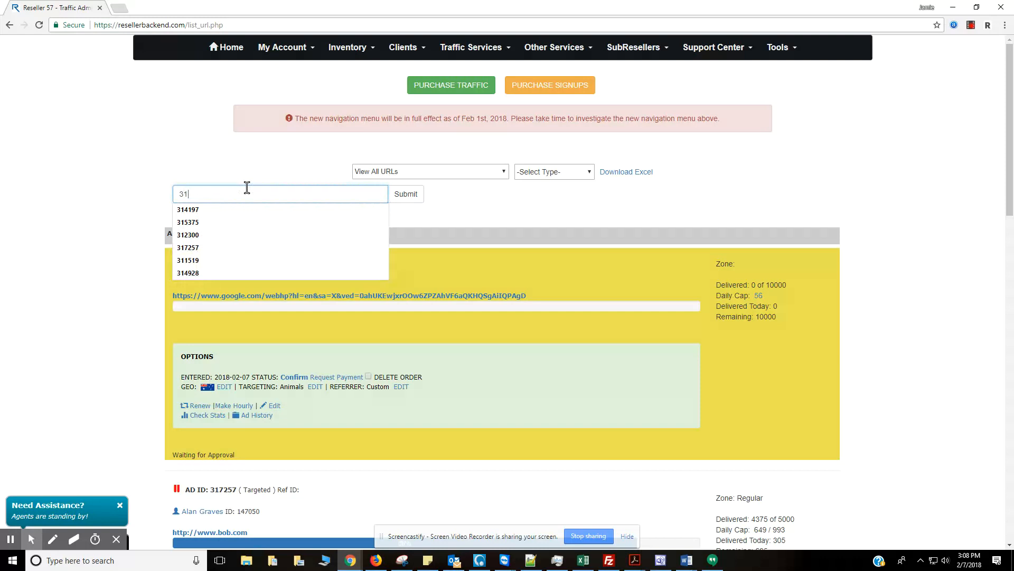
text(7257)
click(407, 194)
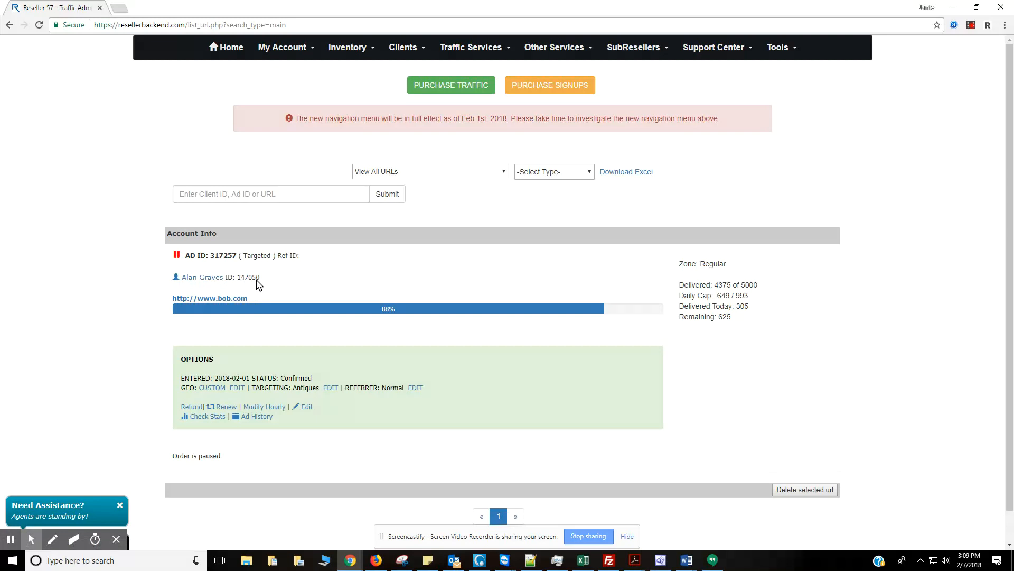
click(206, 280)
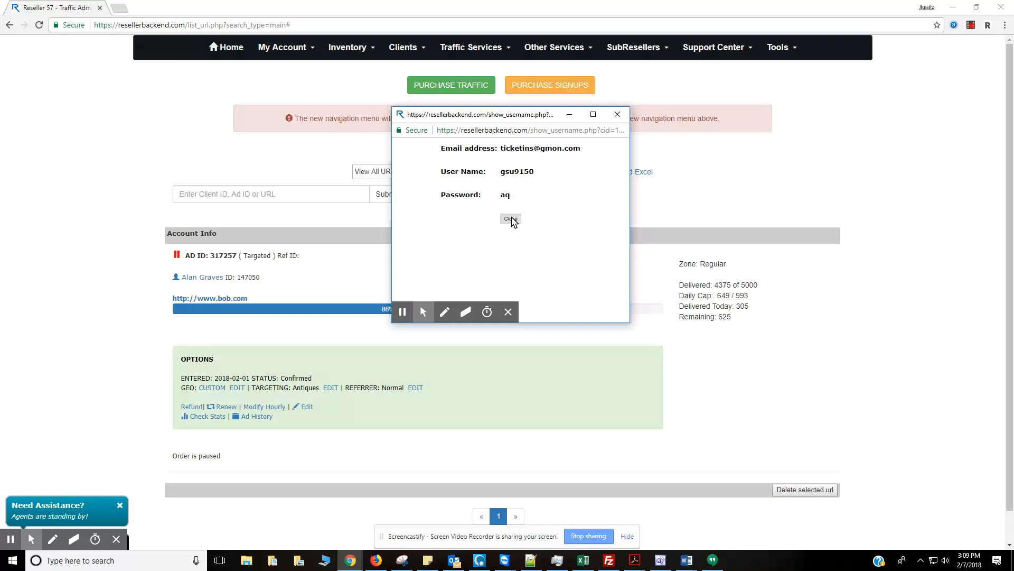
click(511, 219)
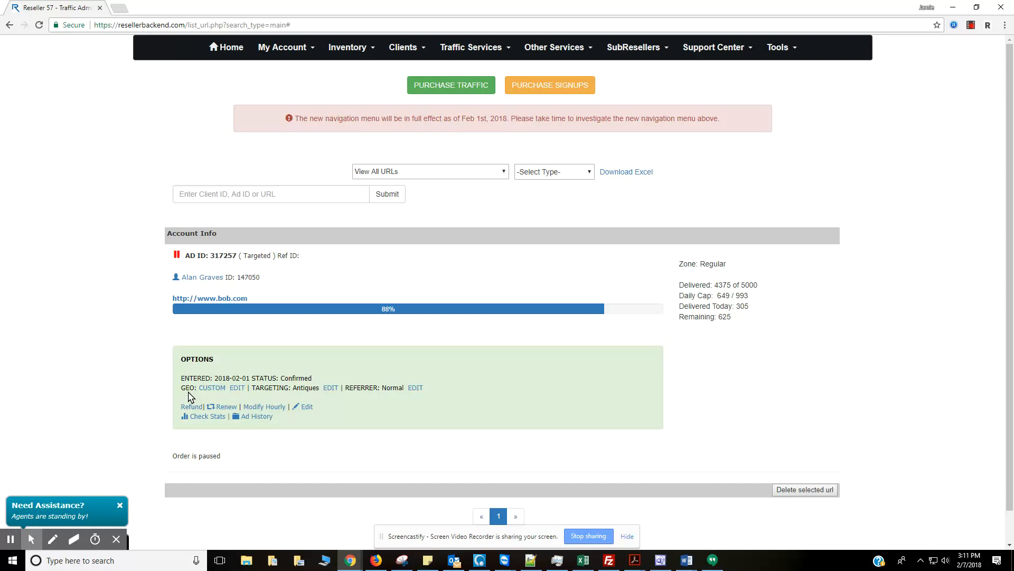
In ad 317257's geo editor, remove Asia and United States and add Argentina.
mouse_move(210, 392)
click(236, 388)
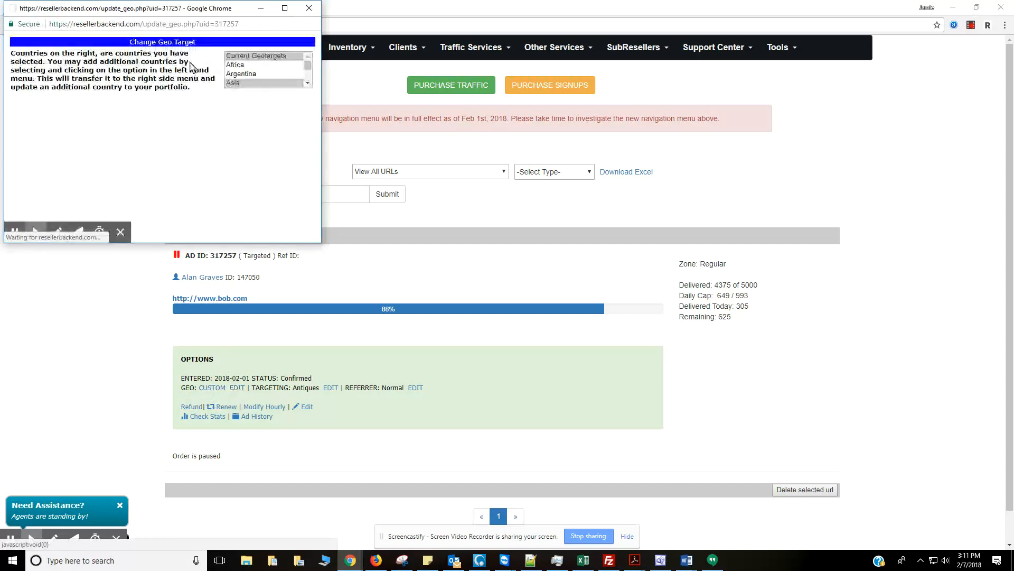
drag(171, 8, 498, 156)
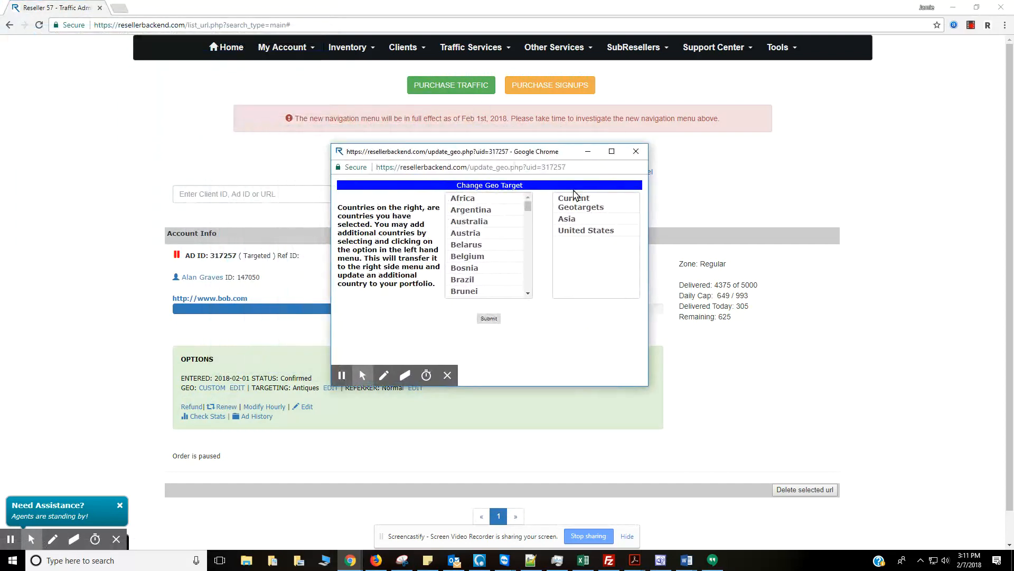
click(581, 224)
click(581, 224)
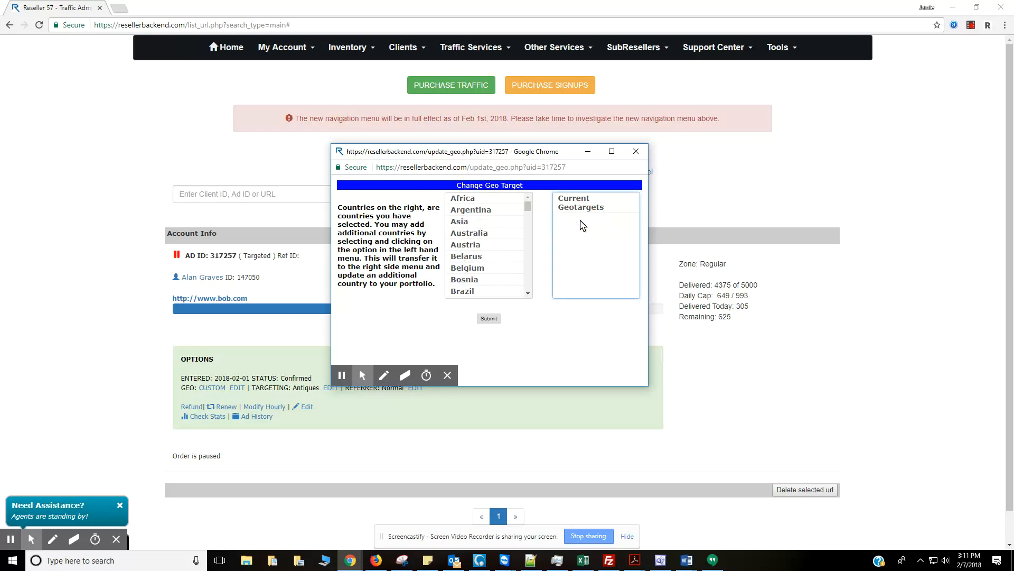
click(473, 211)
double_click(473, 212)
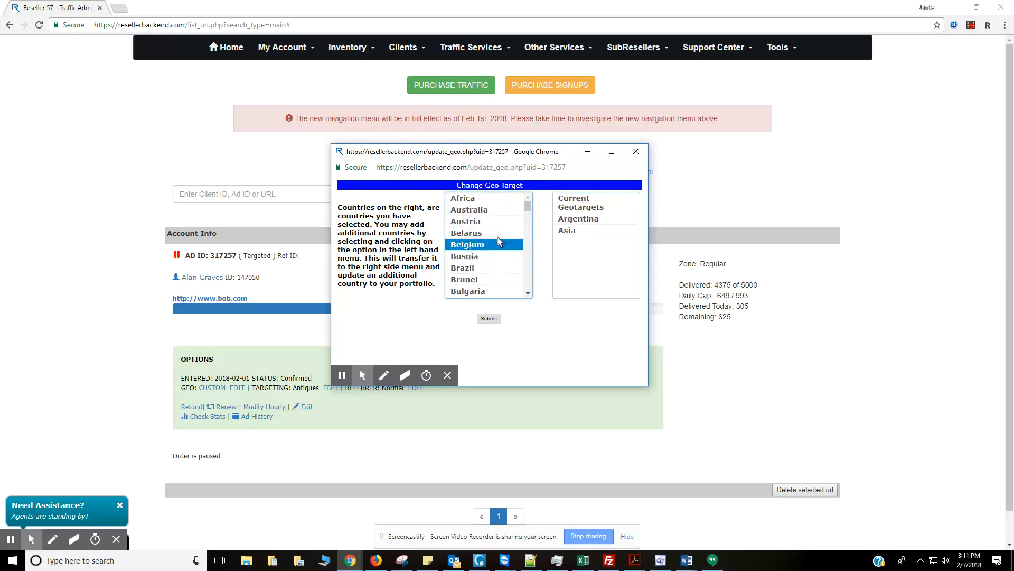
double_click(571, 233)
Add Finland and Kuwait to the current geotargets and submit.
scroll(497, 259, down, 2)
scroll(496, 260, down, 3)
double_click(482, 260)
scroll(477, 299, down, 4)
double_click(475, 277)
click(493, 319)
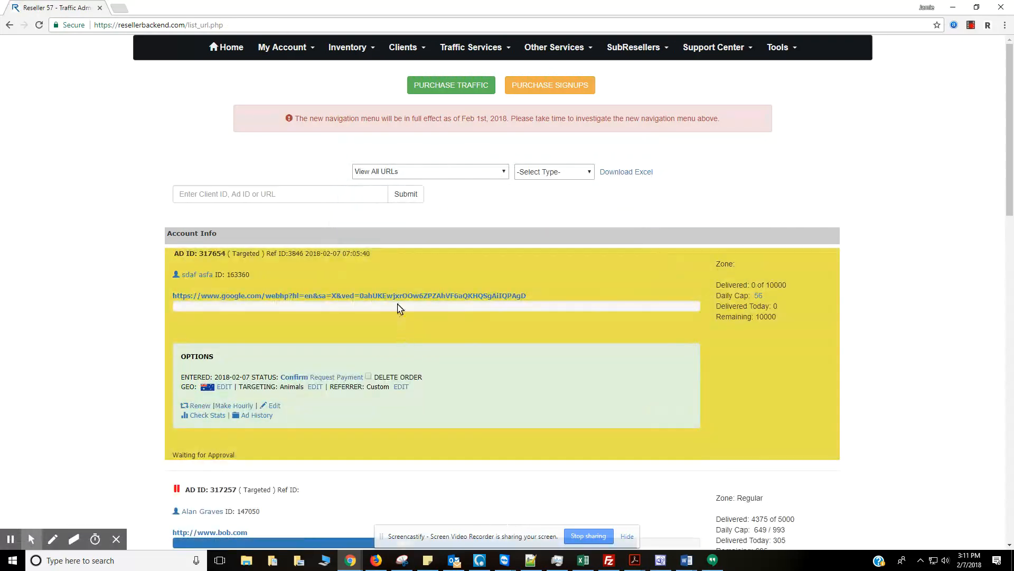
Remove Finland and Kuwait so Argentina is ad 317257's only geotarget, and save.
scroll(310, 394, down, 5)
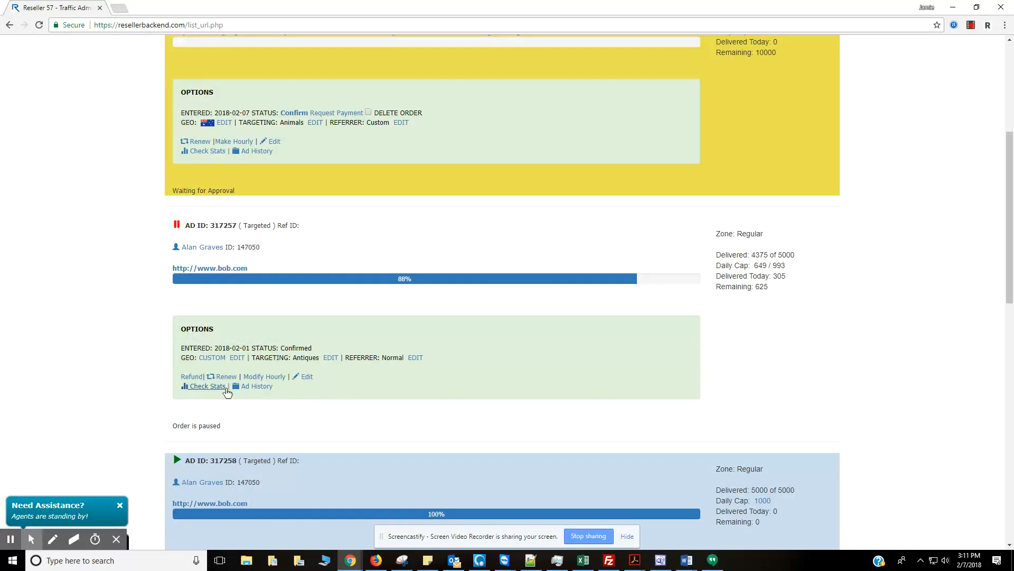
mouse_move(214, 360)
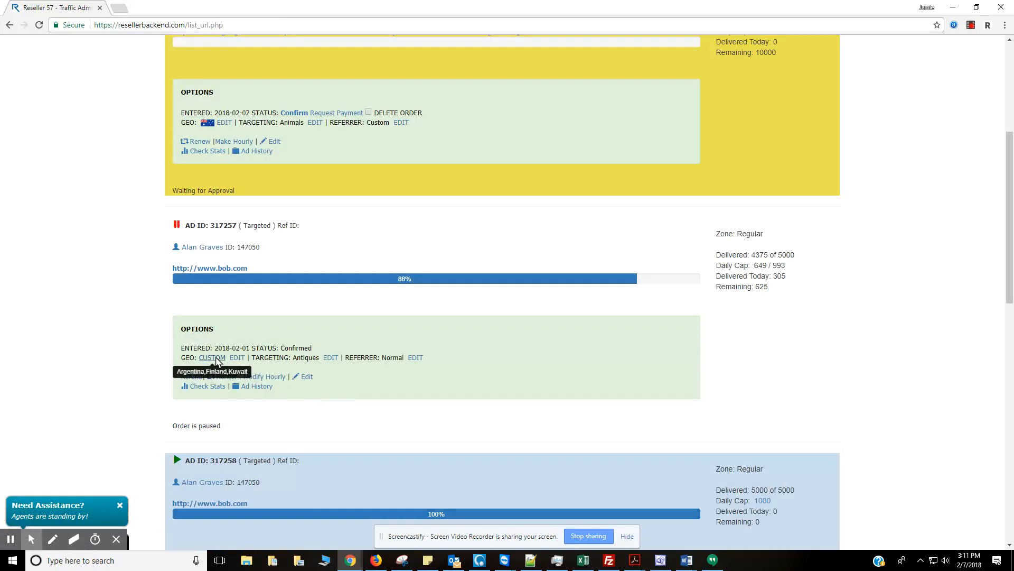
click(236, 357)
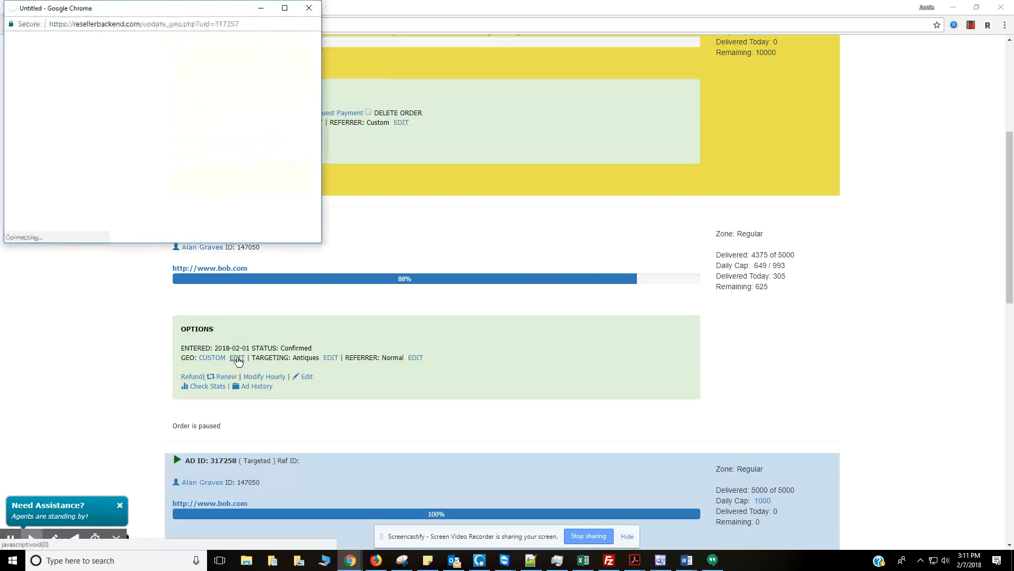
click(255, 88)
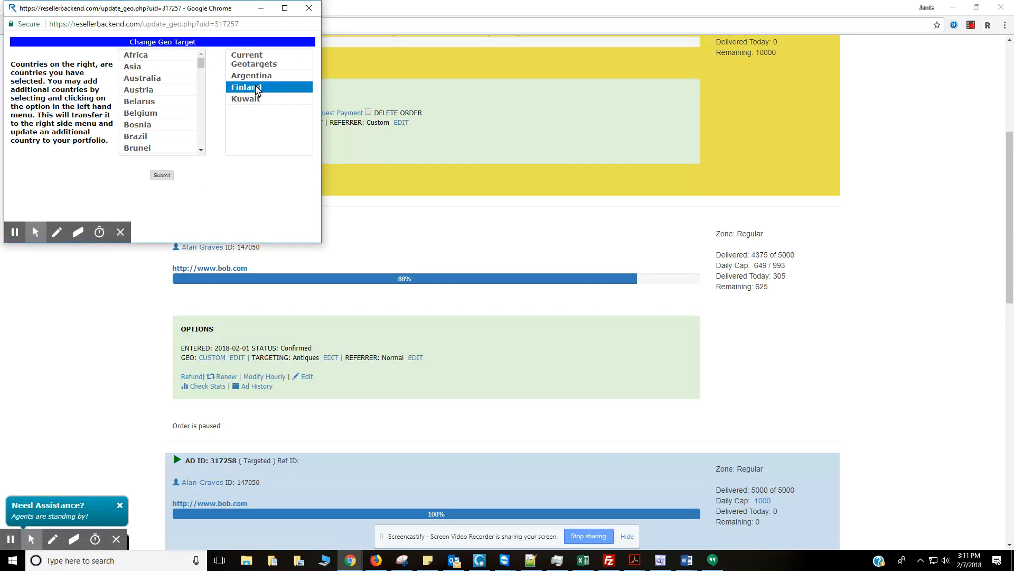
click(255, 88)
click(256, 87)
click(163, 176)
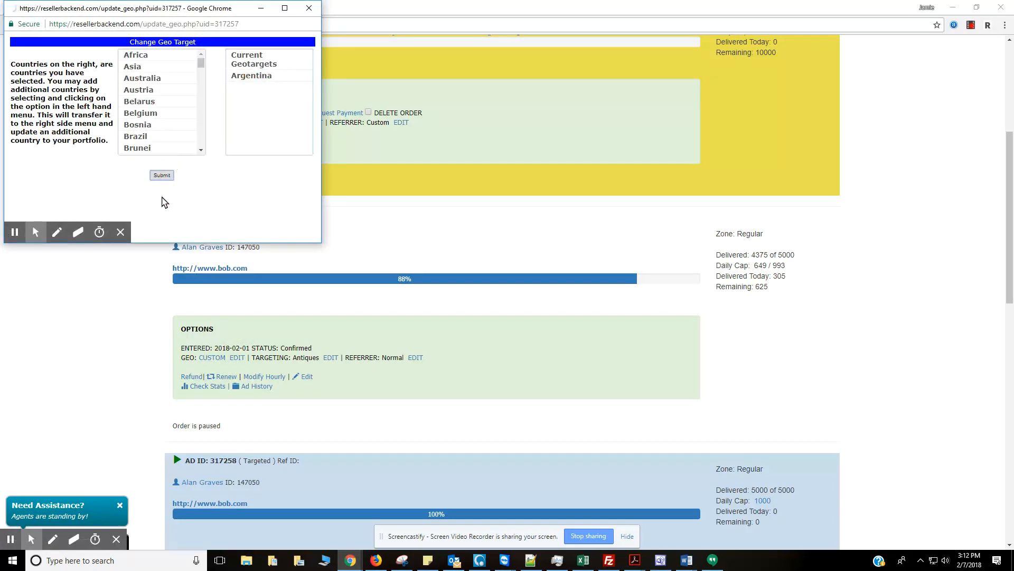
scroll(197, 265, down, 3)
scroll(196, 266, down, 3)
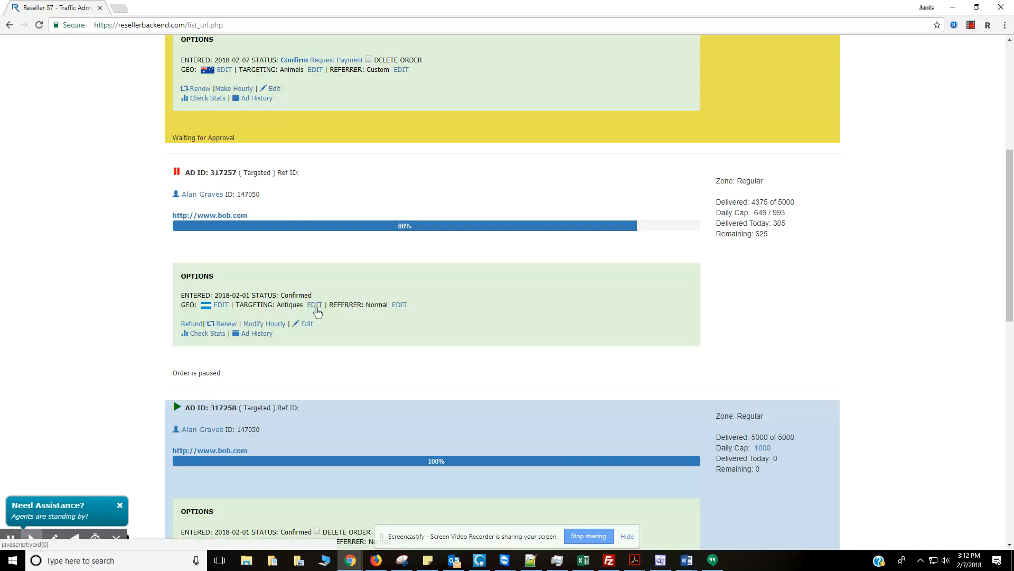
Add Age By 18 - 24 and Wine alongside Antiques in ad 317257's targeting, and submit.
click(315, 306)
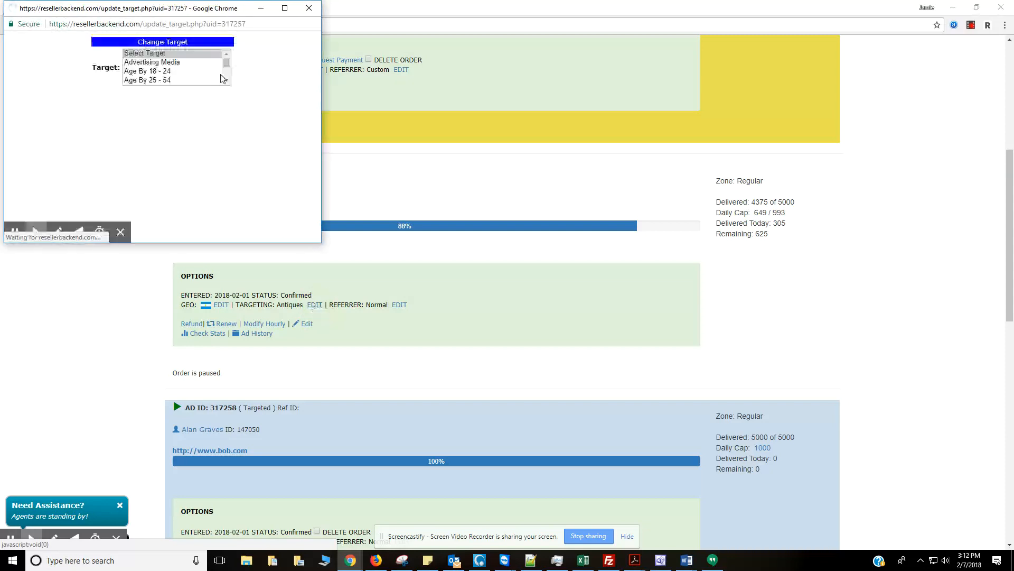
drag(177, 9, 501, 105)
click(435, 172)
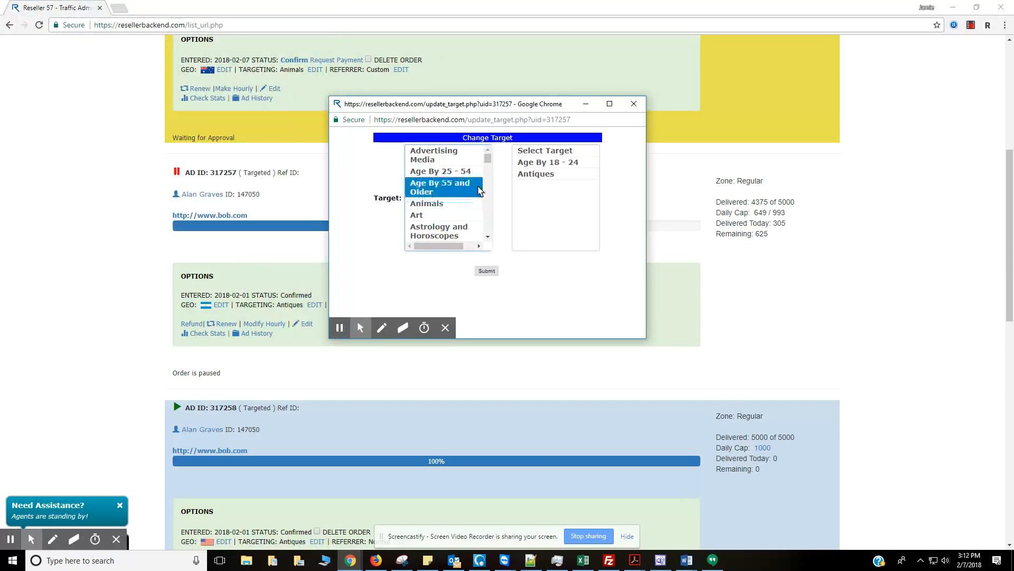
drag(487, 159, 487, 235)
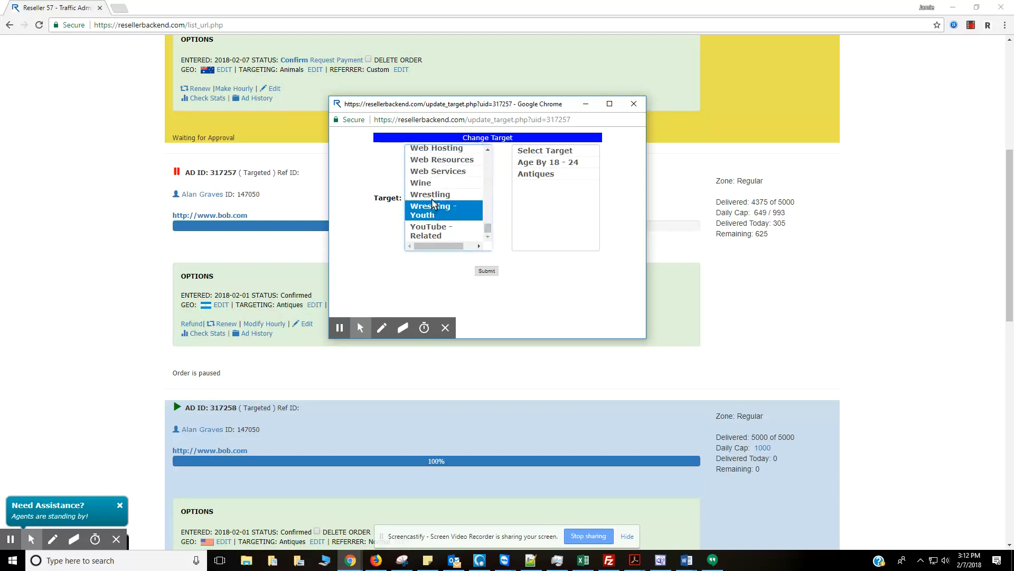
click(429, 181)
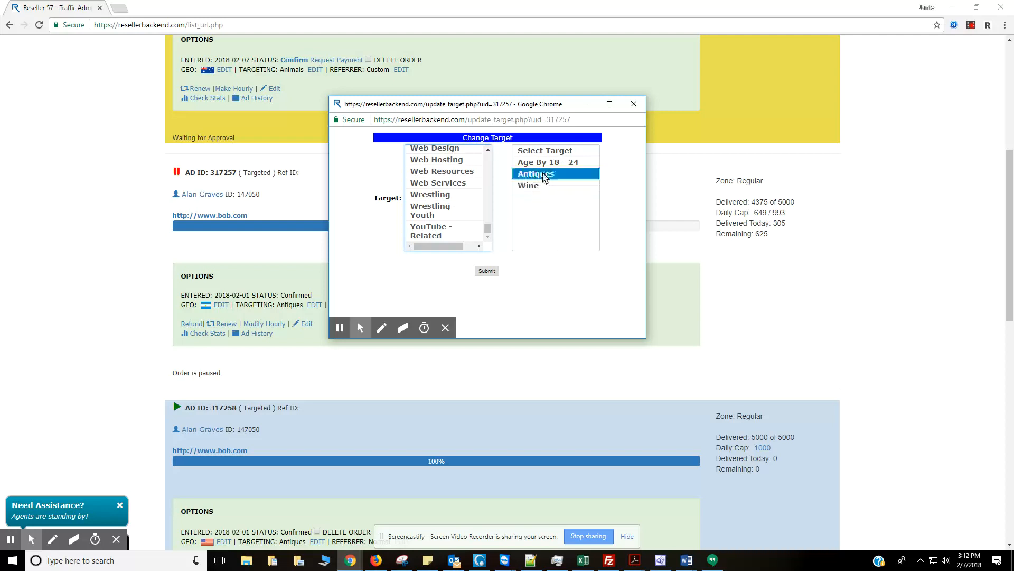
click(550, 176)
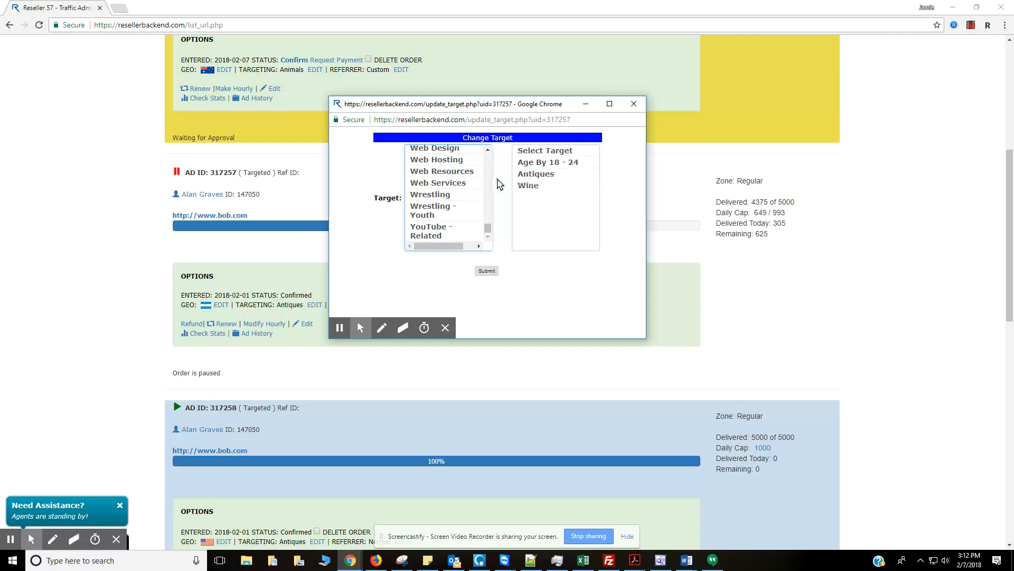
click(541, 186)
click(488, 272)
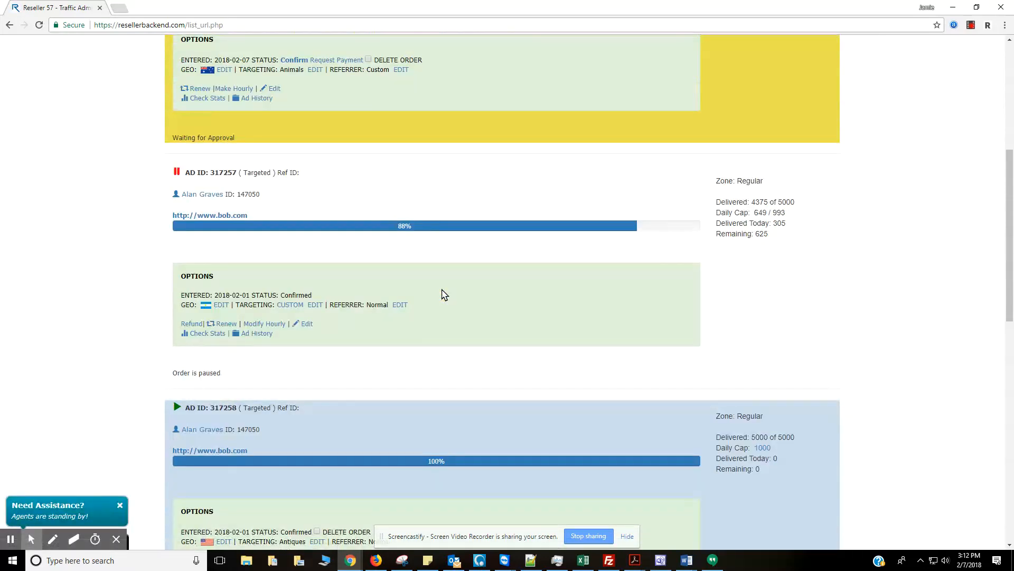
Reload the referrer popup and set ad 317257's referrer type to 'No Referrer - Direct'.
mouse_move(292, 304)
drag(369, 308, 387, 311)
click(378, 319)
click(400, 304)
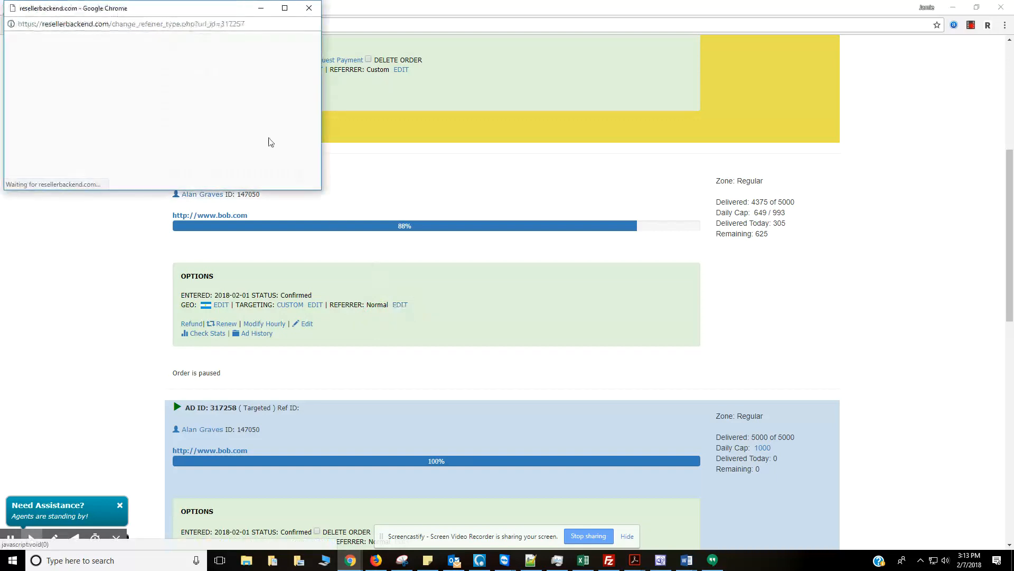
click(49, 169)
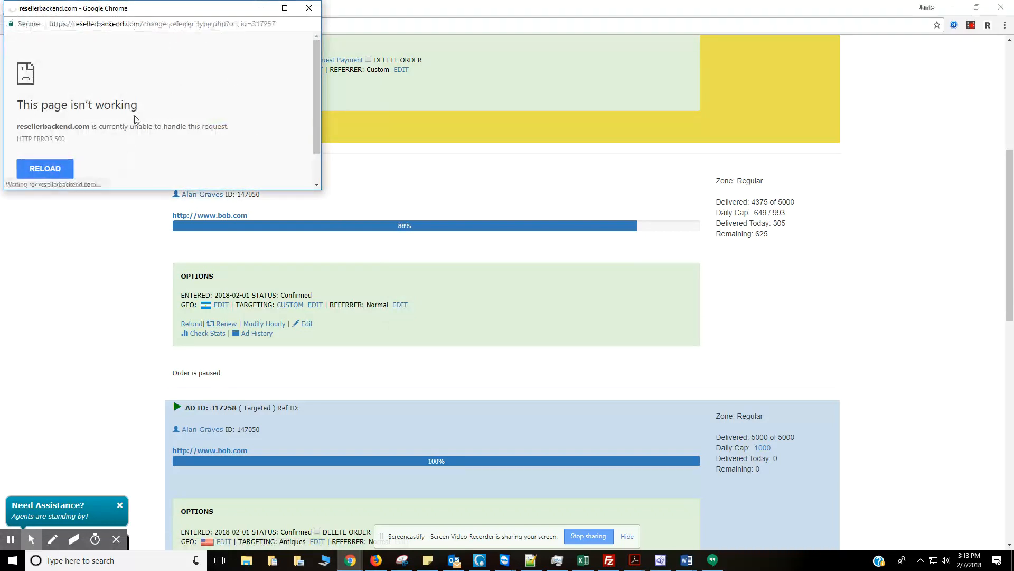
drag(140, 13, 531, 163)
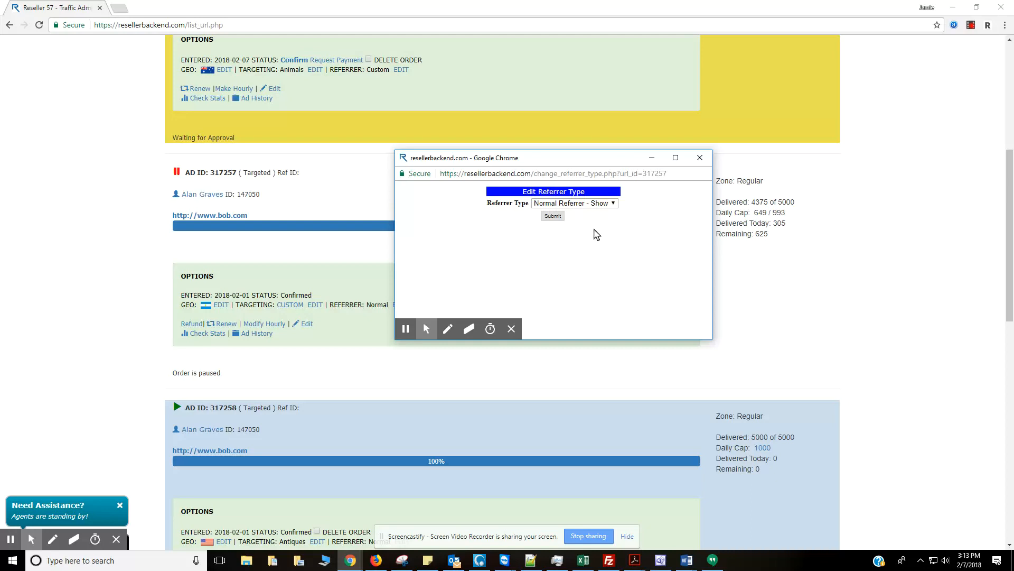
click(613, 204)
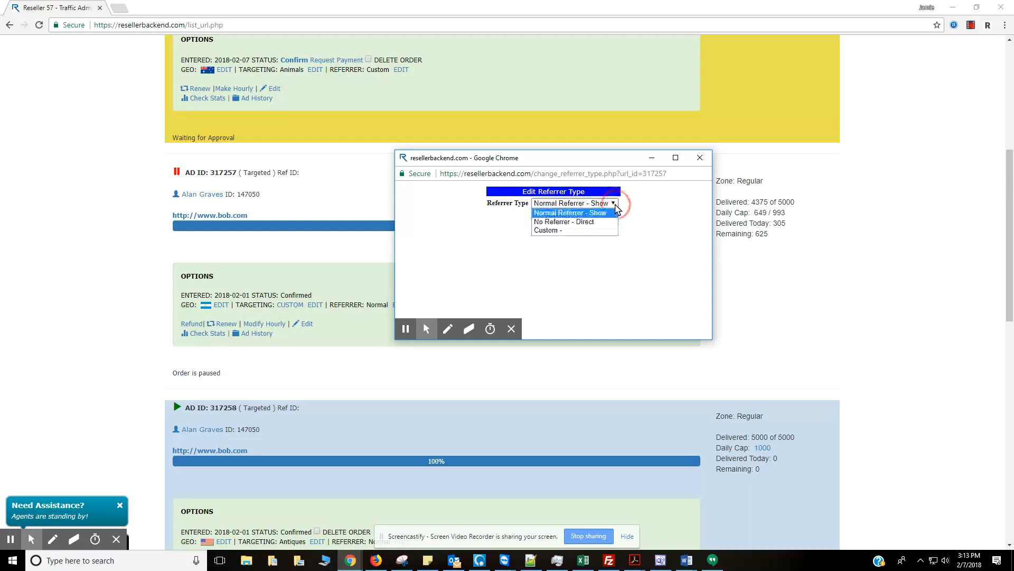
click(594, 222)
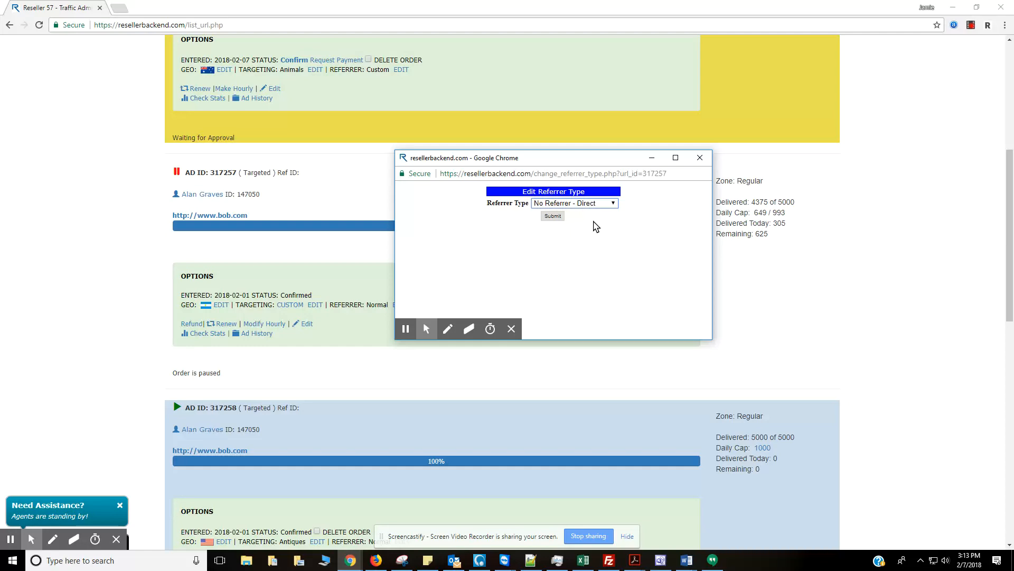
click(553, 217)
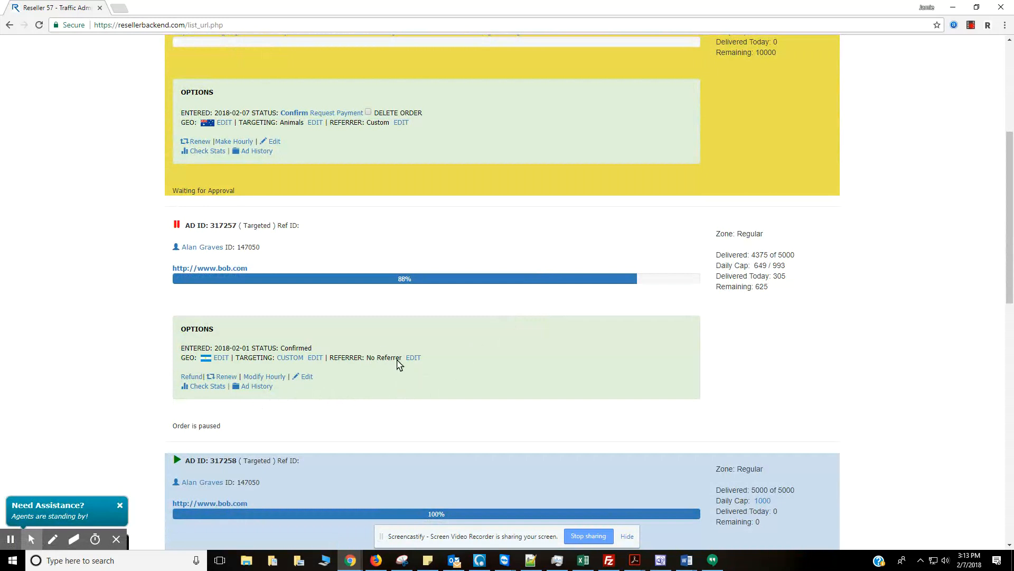
Reopen order 317257's referrer settings and close them without changes.
click(413, 358)
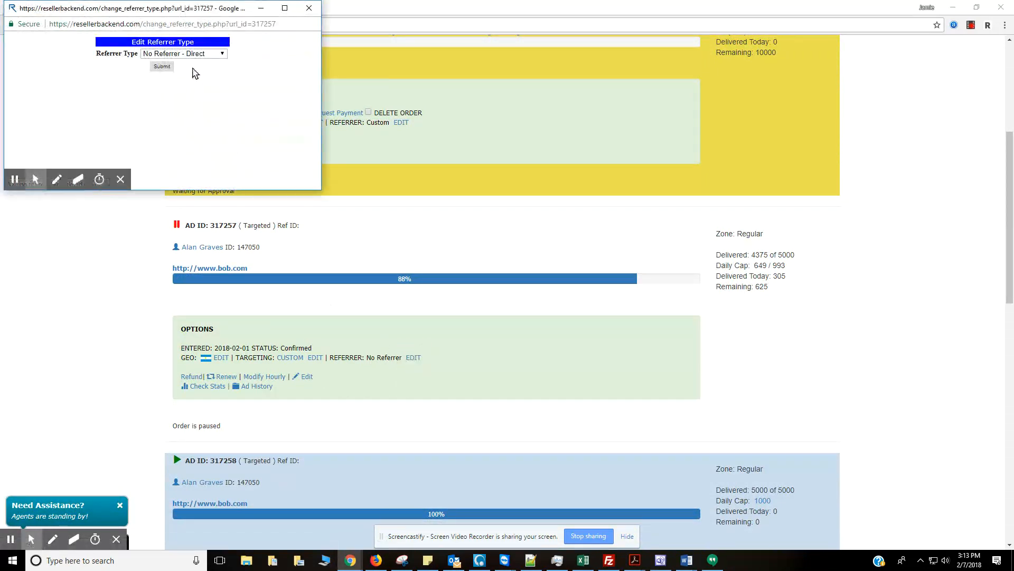
click(222, 53)
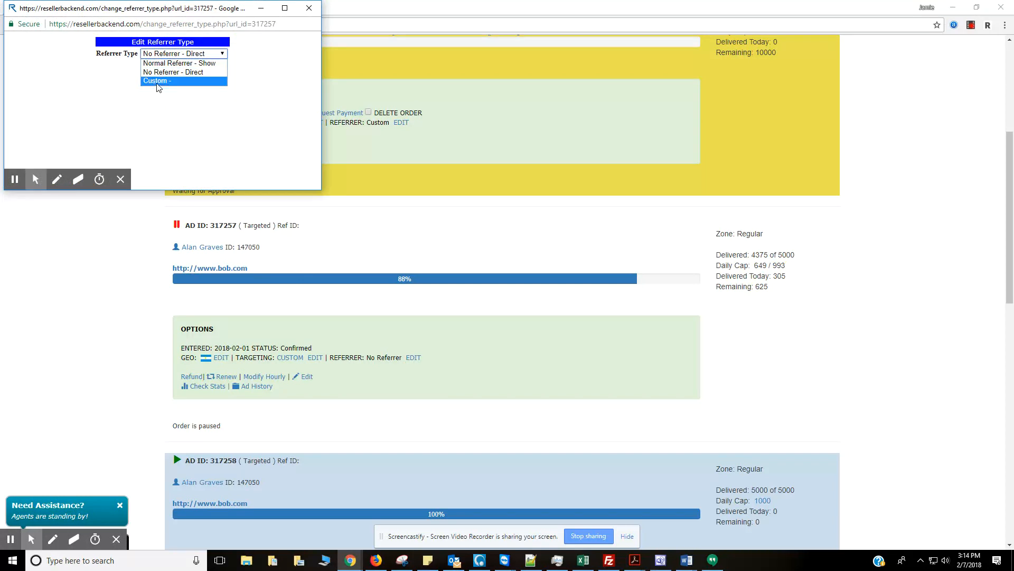
click(309, 9)
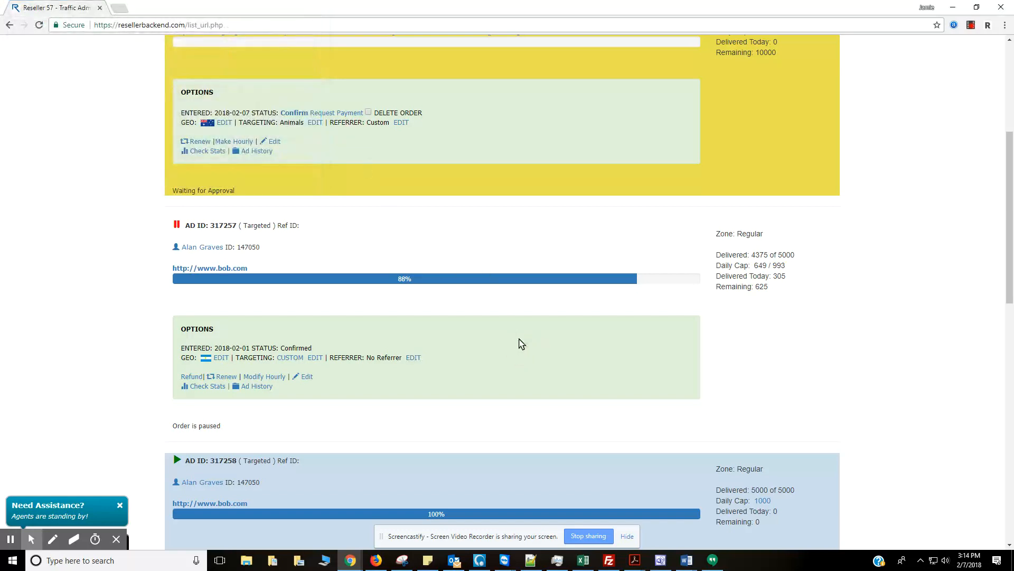
scroll(494, 336, down, 2)
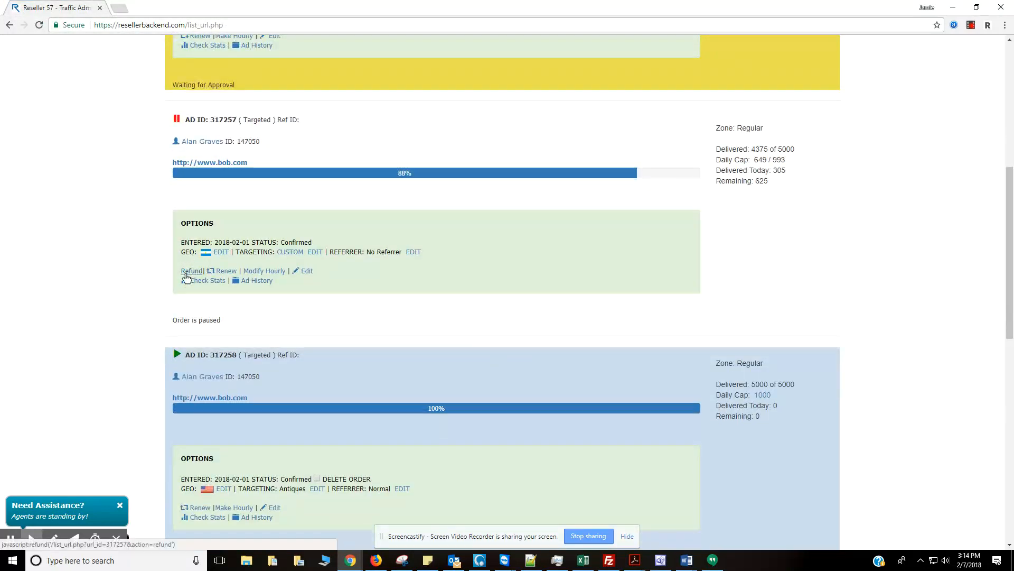
drag(768, 183, 755, 183)
click(752, 217)
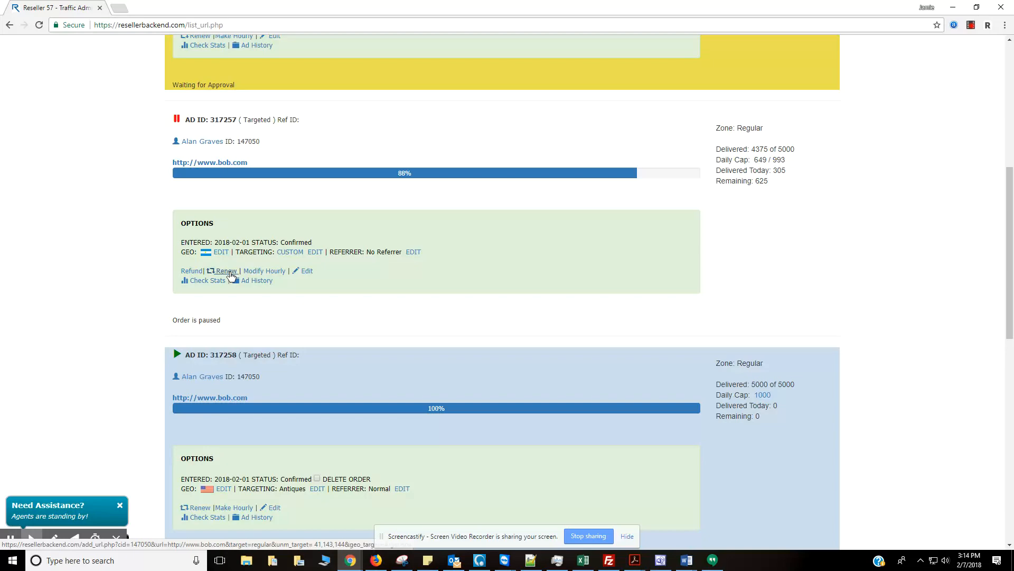
scroll(266, 276, up, 7)
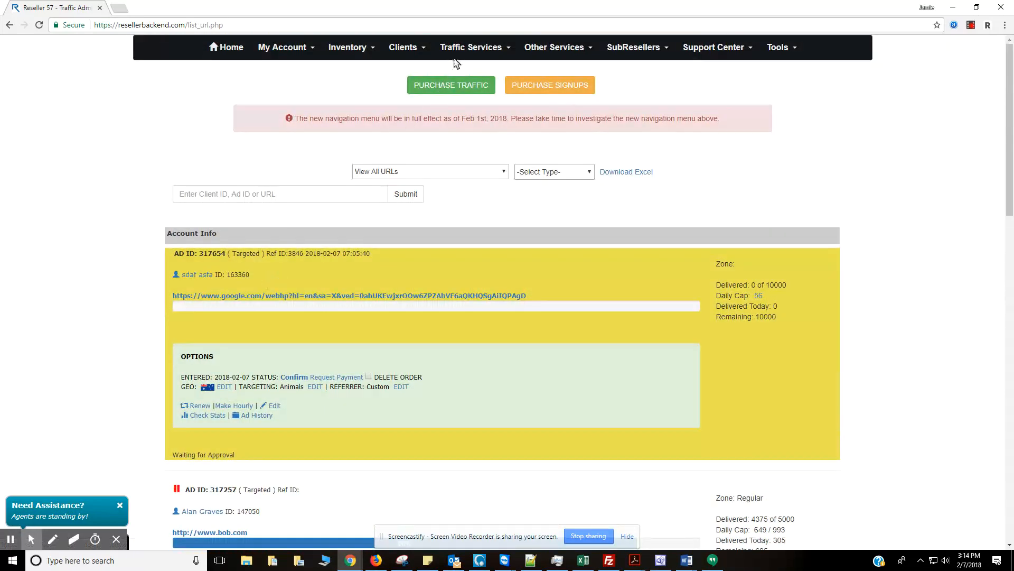
click(465, 49)
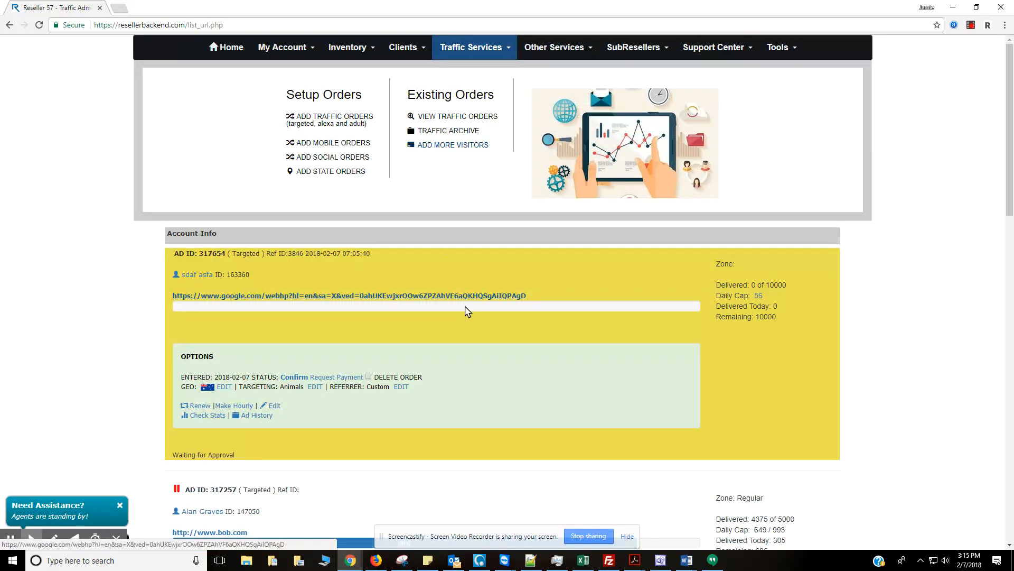
scroll(502, 360, down, 4)
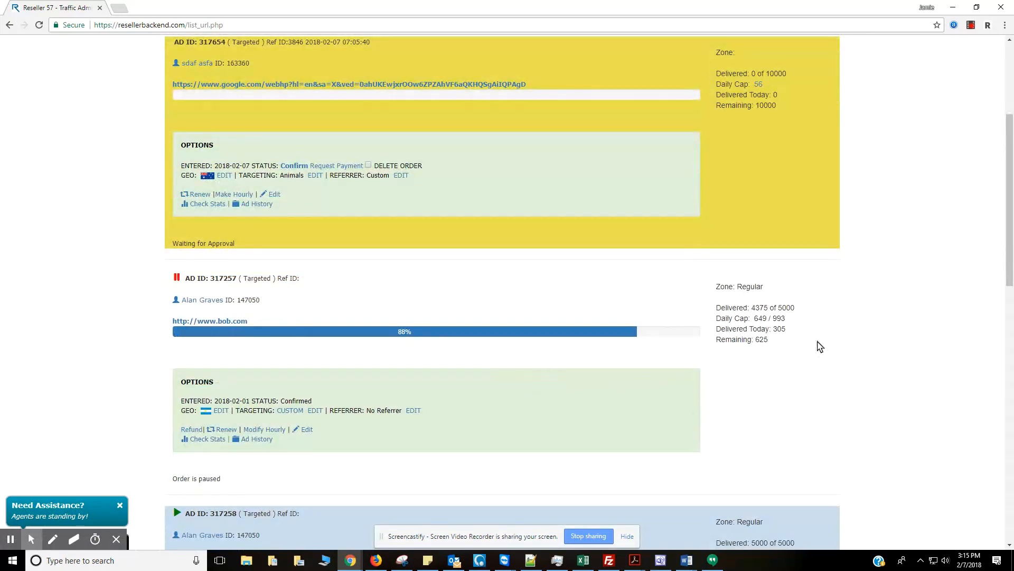
drag(783, 311, 780, 309)
click(782, 311)
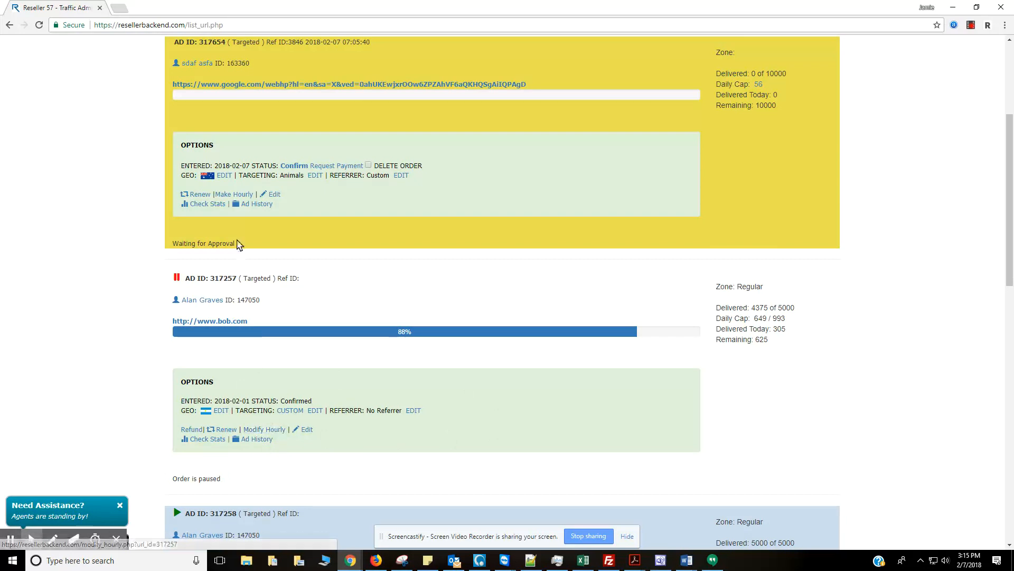
Check order 317654's start and stop hours unchanged, then open 317257's Modify Hourly page.
click(243, 196)
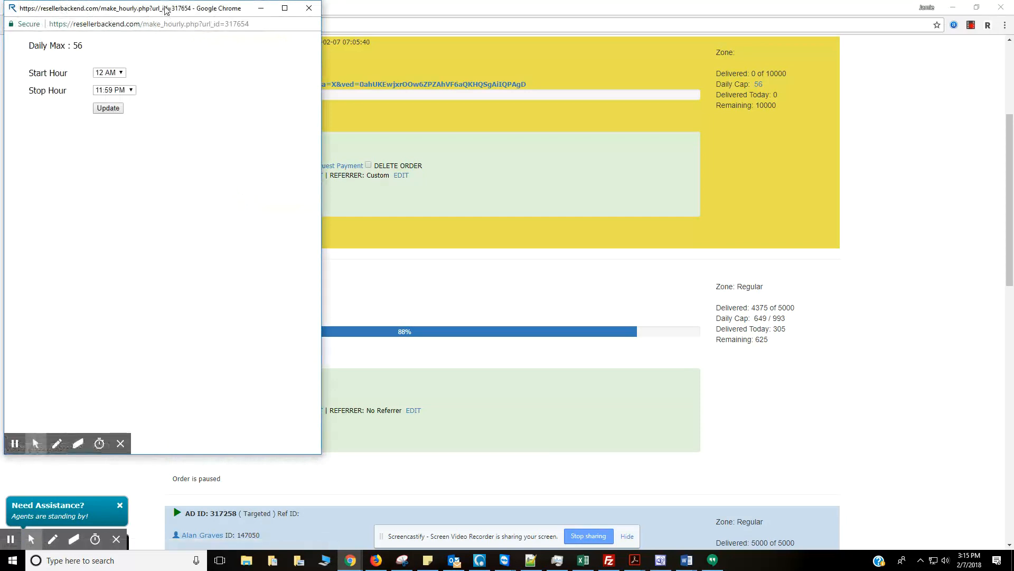
drag(165, 10, 486, 90)
click(431, 154)
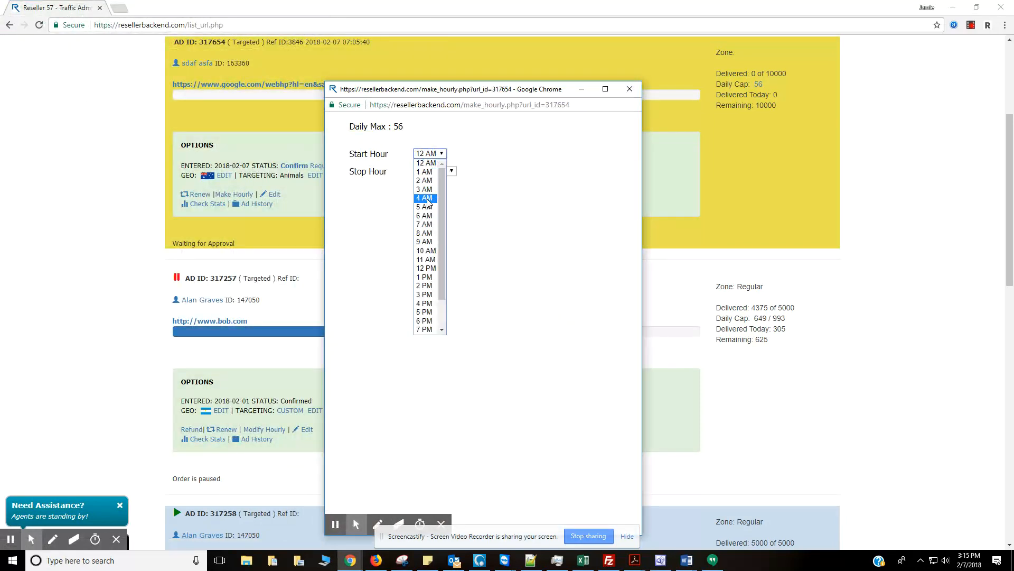
click(483, 149)
click(448, 172)
click(509, 206)
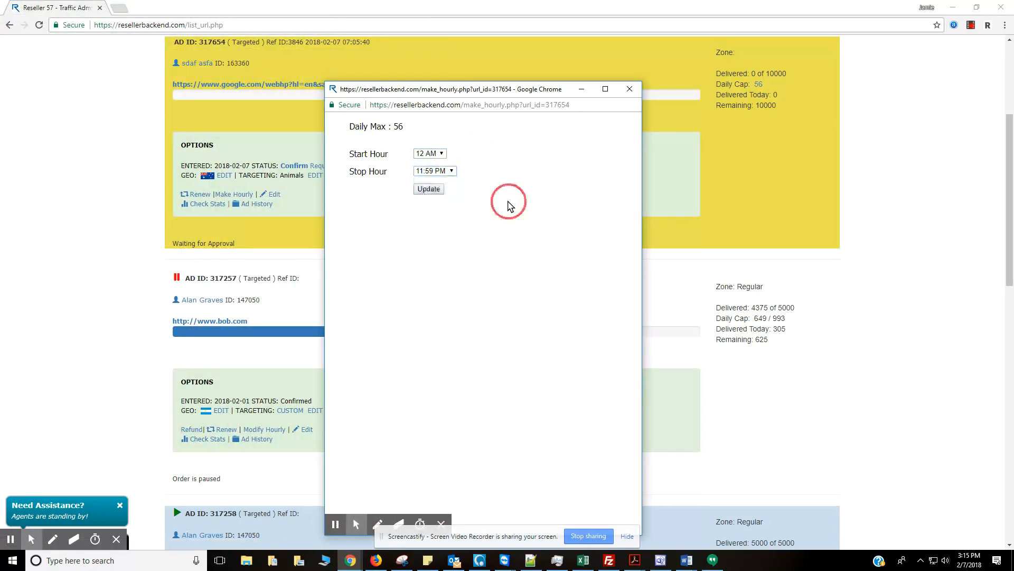
click(629, 90)
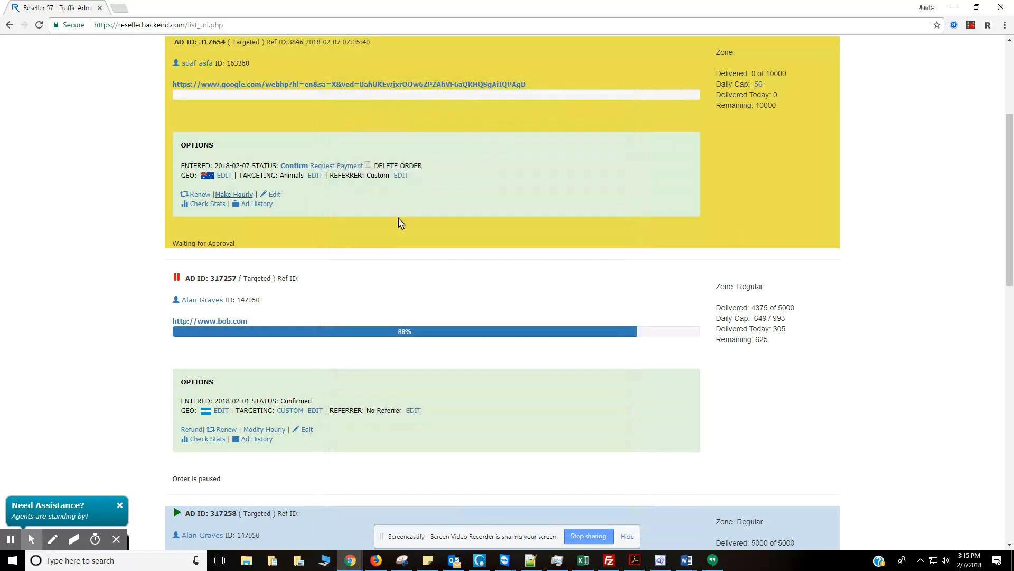
click(267, 429)
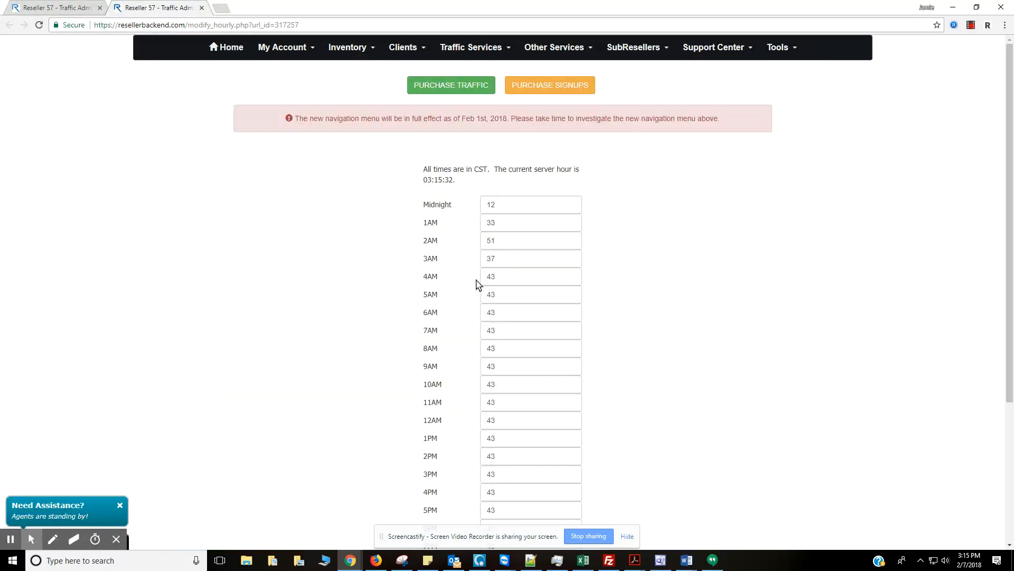
Enter hourly caps 55 at 6AM, 123 at 10AM and 137 at 11AM, then close the page.
click(443, 312)
text(55)
click(500, 383)
text(12)
click(495, 402)
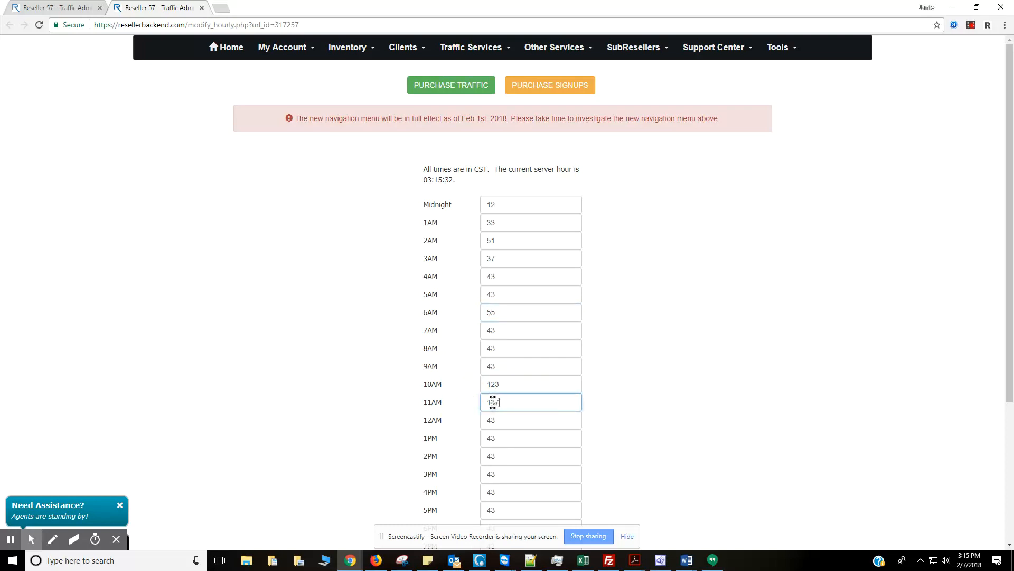
click(509, 420)
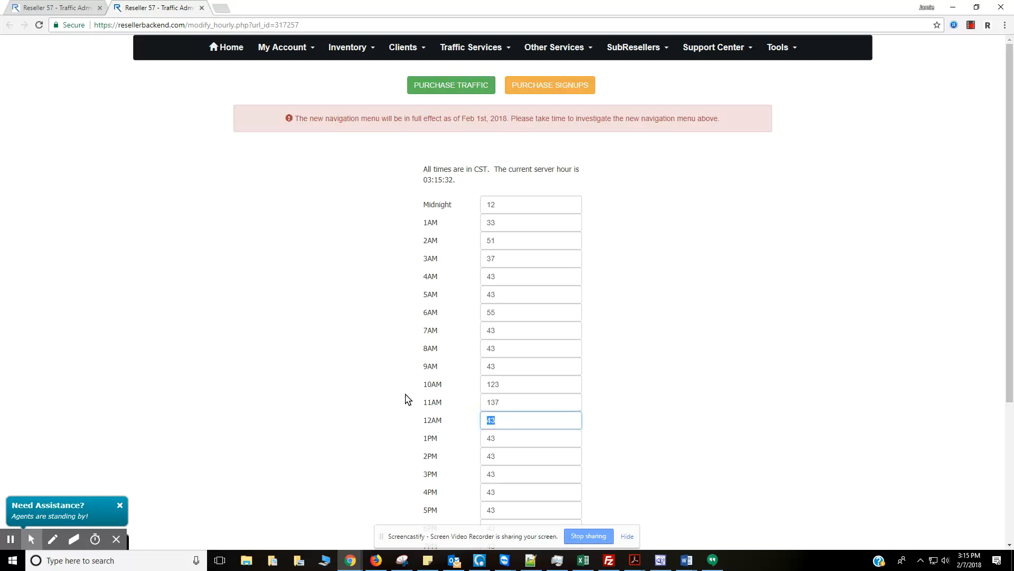
scroll(414, 365, down, 3)
scroll(412, 362, up, 2)
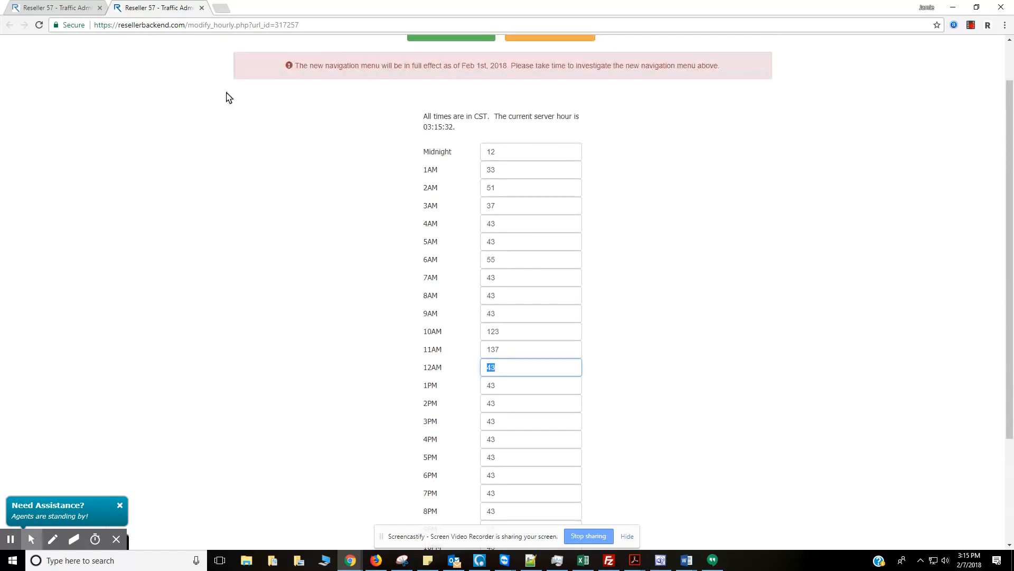
click(202, 8)
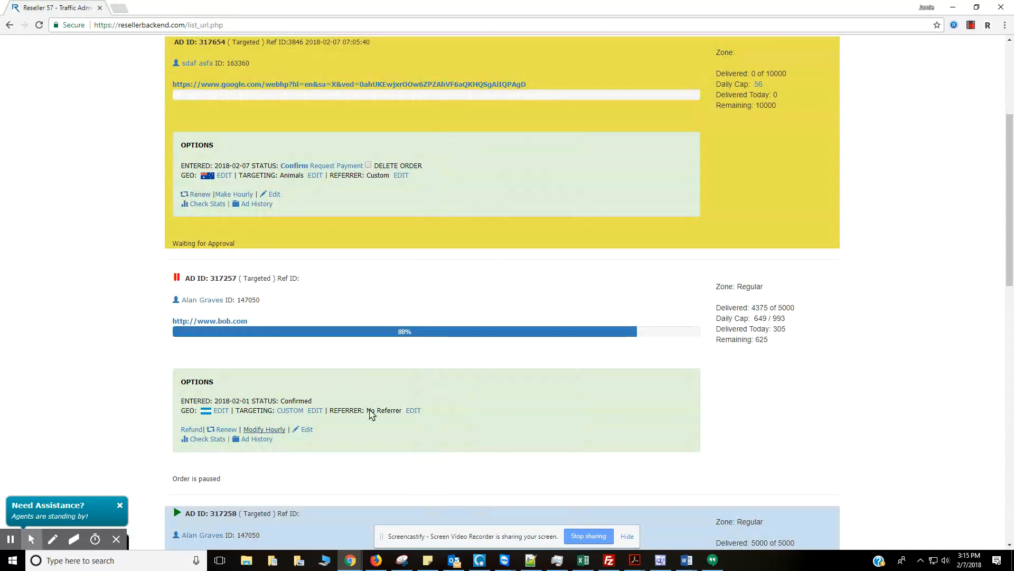
click(430, 438)
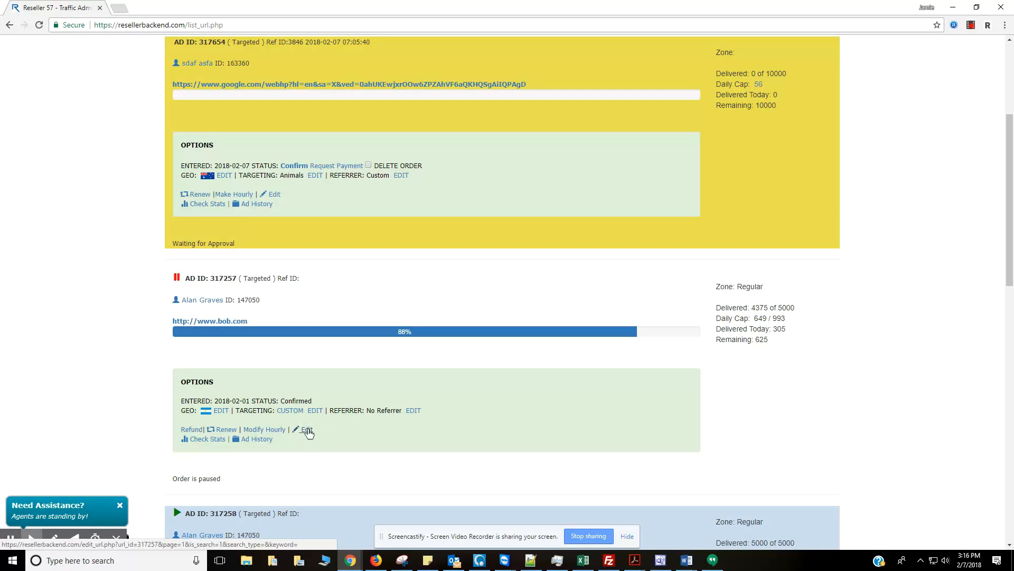
click(206, 439)
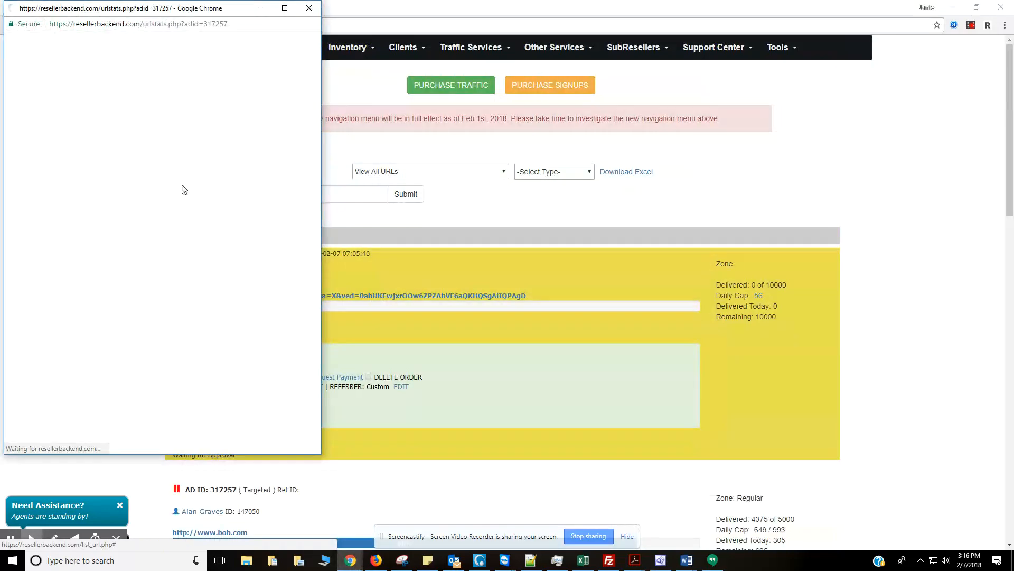
drag(247, 15, 610, 74)
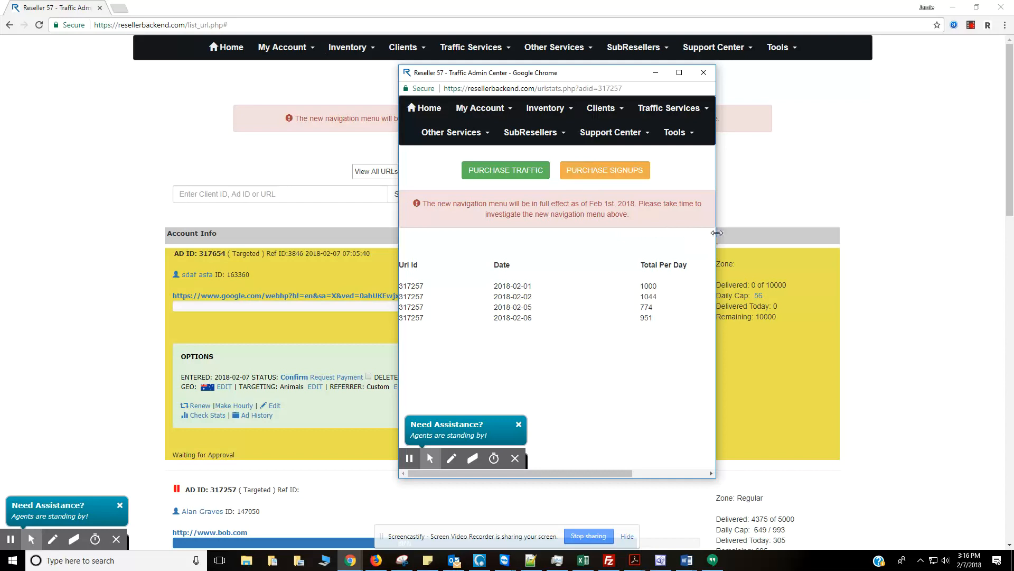
drag(717, 233, 805, 233)
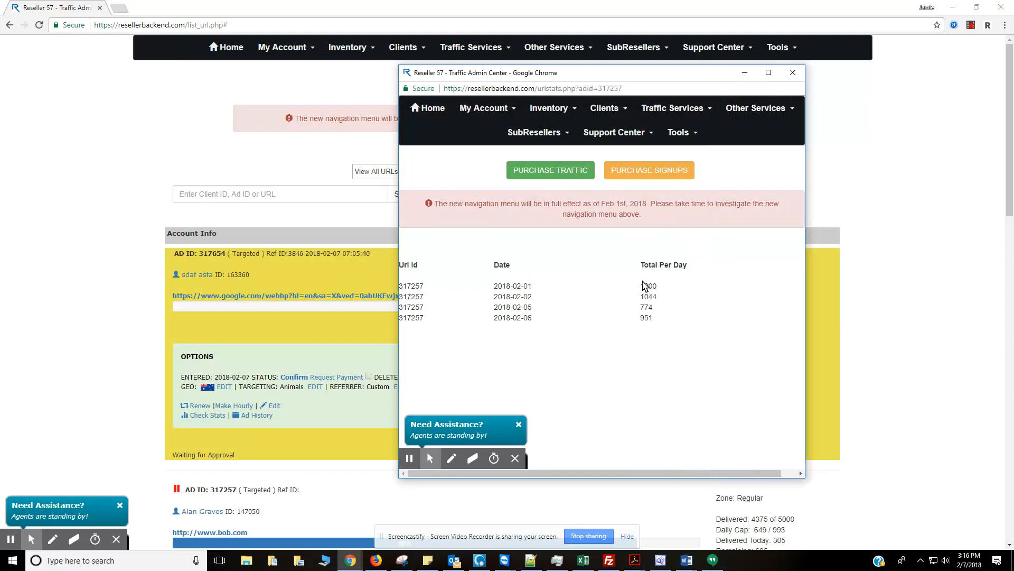
click(791, 73)
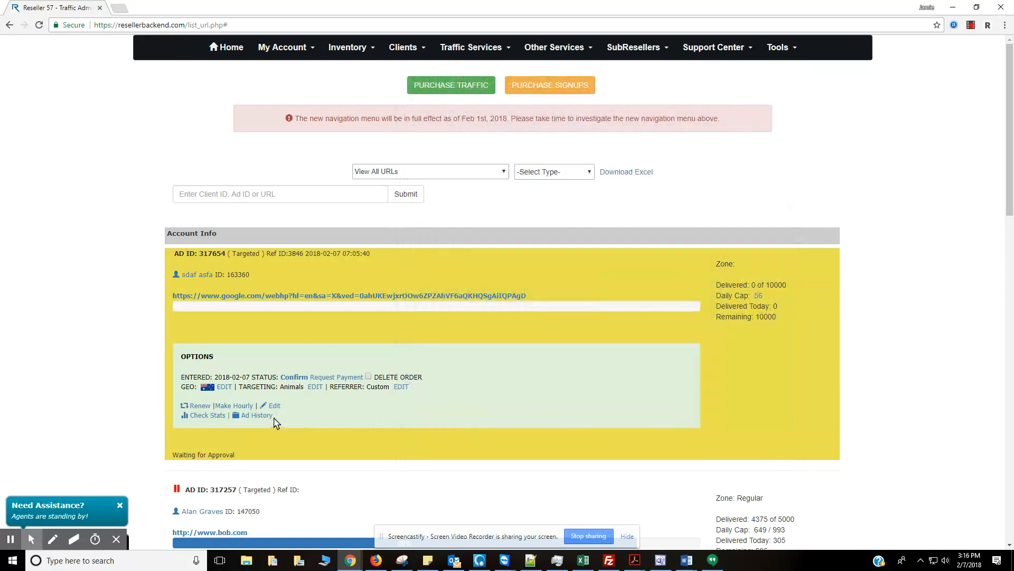
scroll(309, 452, down, 3)
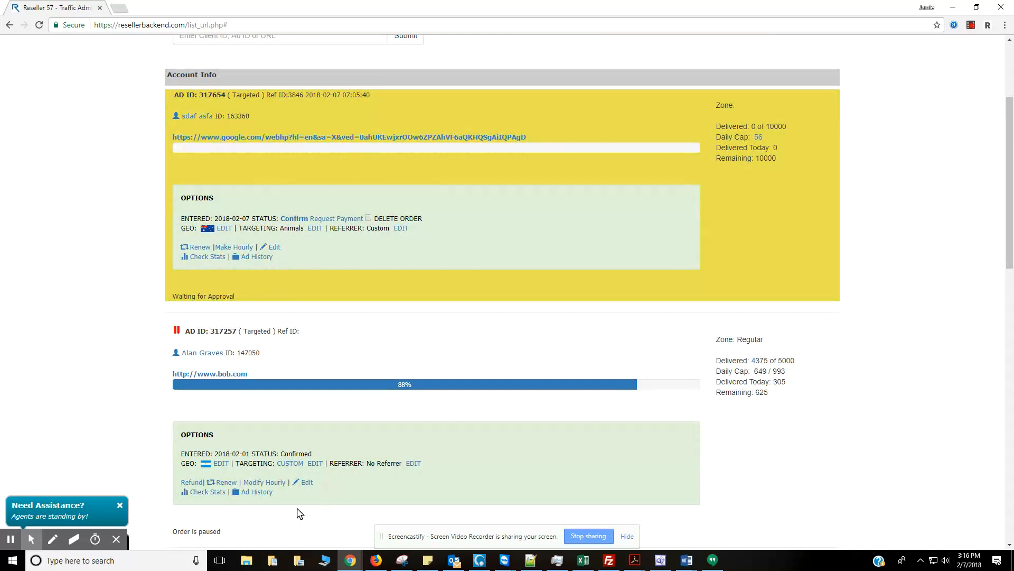
click(257, 492)
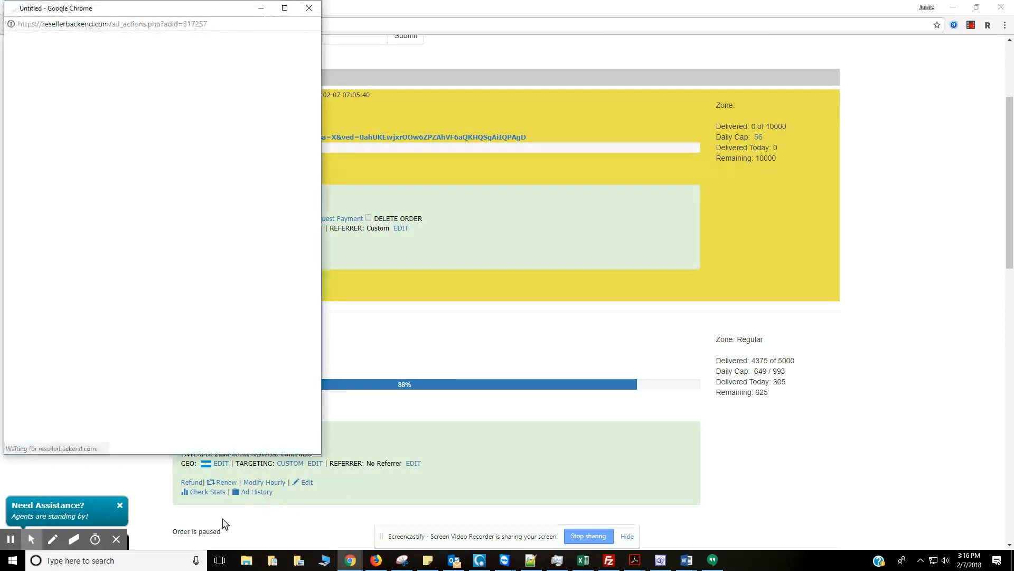
drag(156, 10, 453, 75)
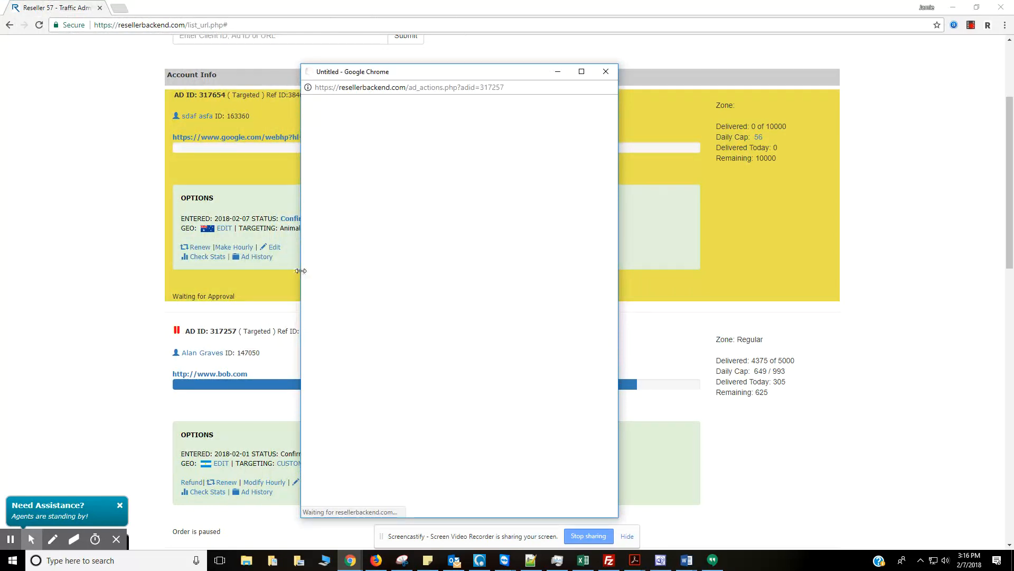
drag(300, 270, 299, 270)
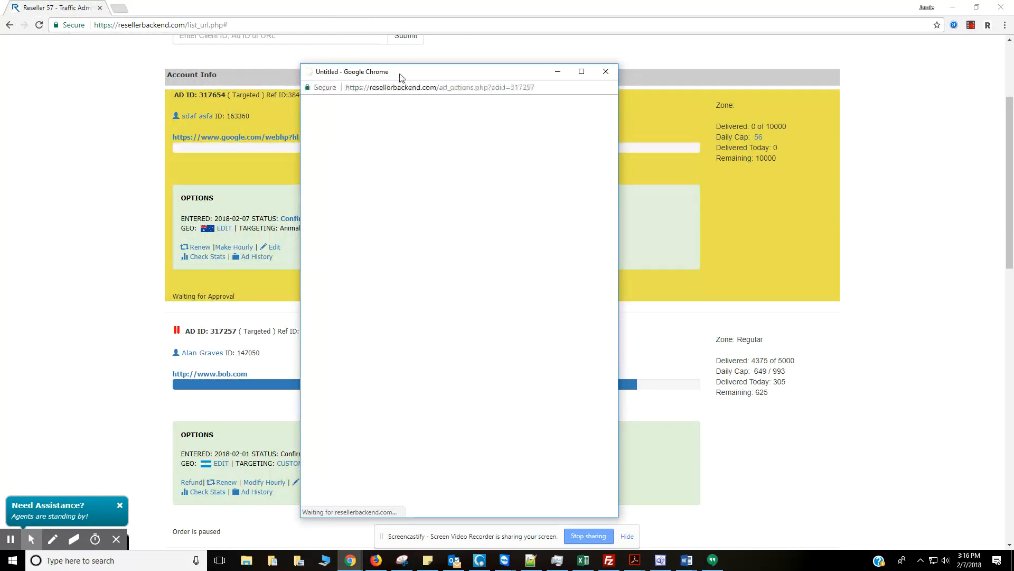
click(582, 72)
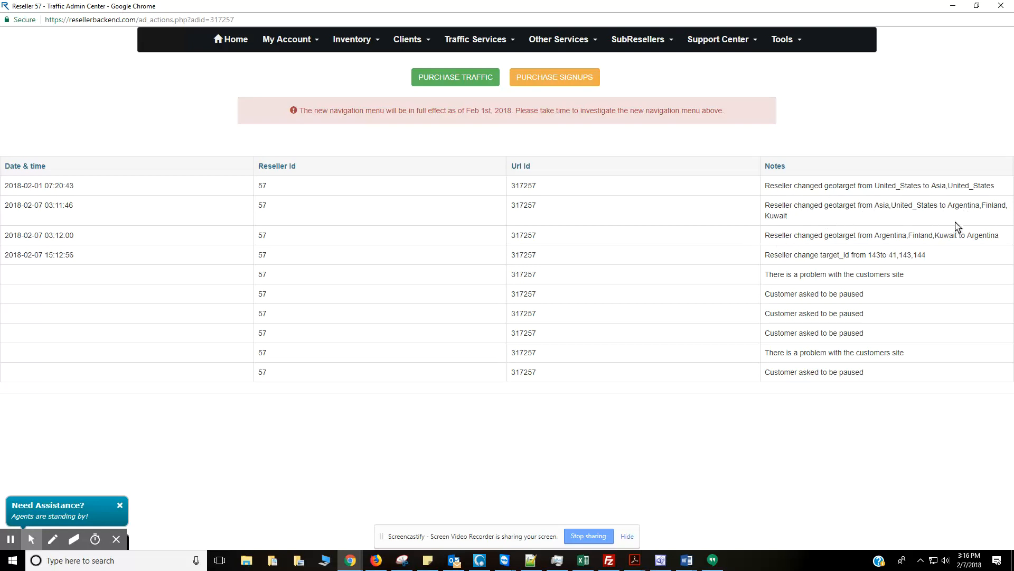
drag(1000, 238, 767, 240)
click(767, 241)
click(1000, 6)
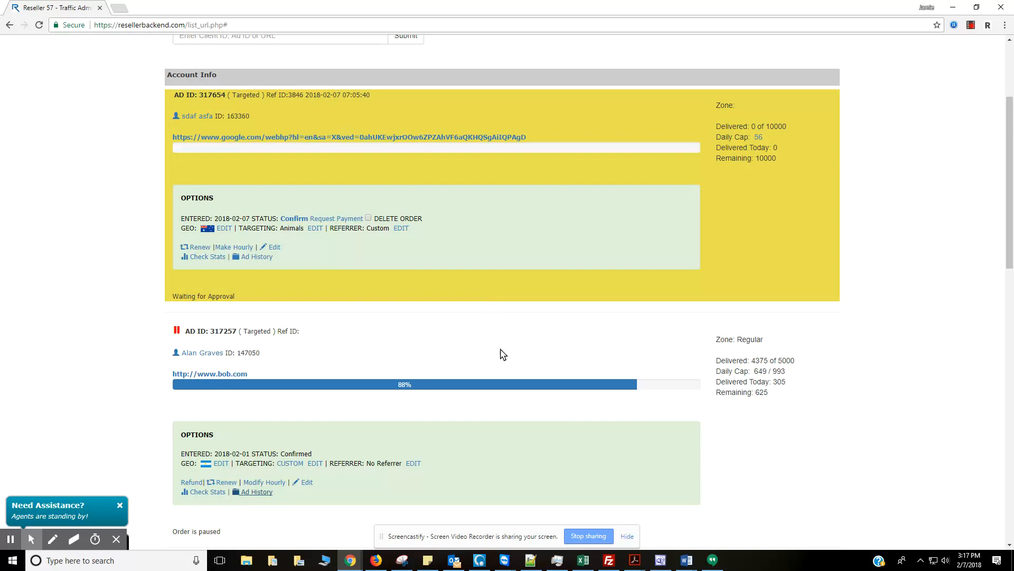
Set the ad type filter to Targeted, then Mobile, then back to Targeted.
scroll(503, 353, down, 1)
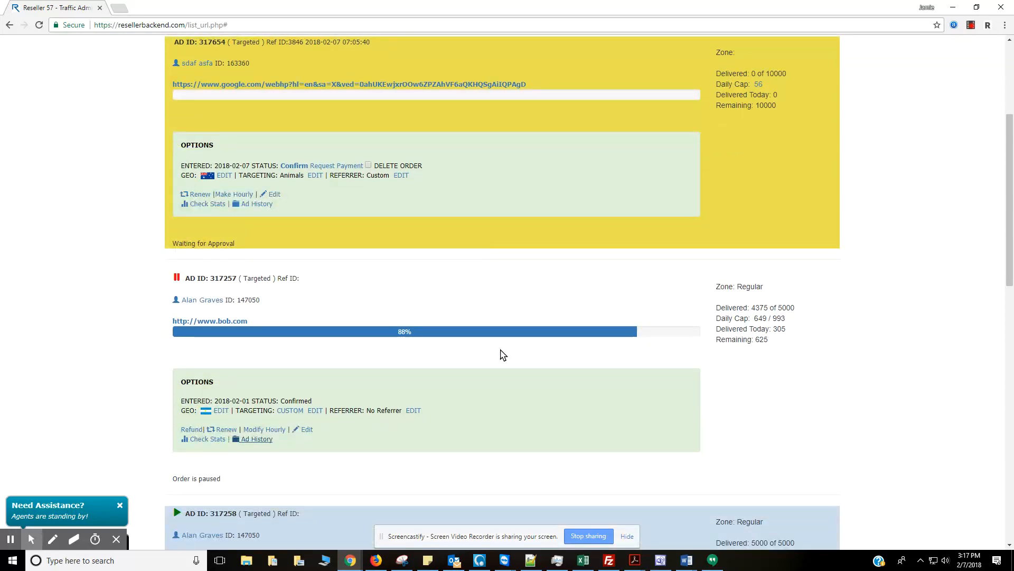
scroll(502, 353, up, 4)
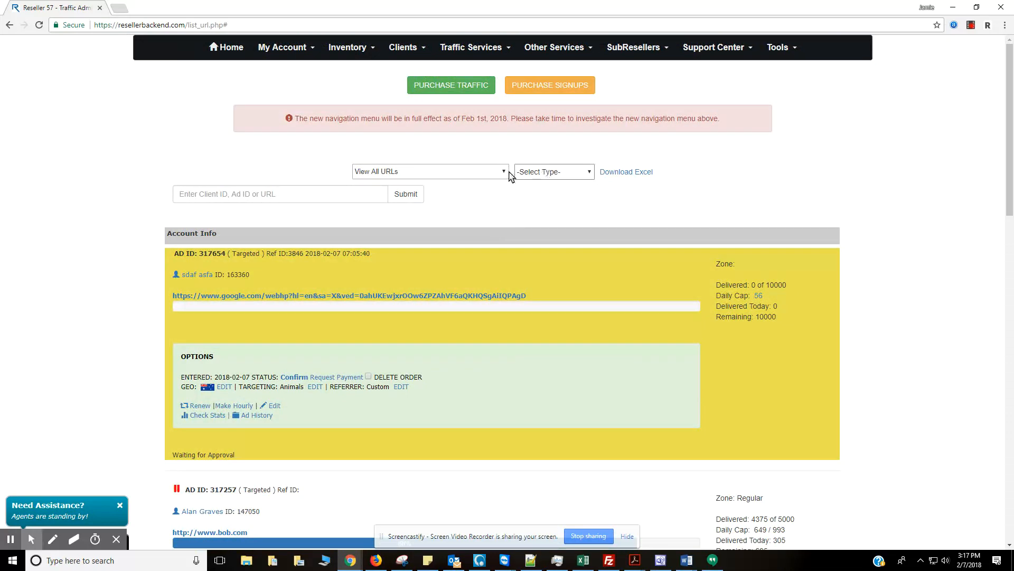
click(566, 171)
click(533, 201)
scroll(543, 262, down, 6)
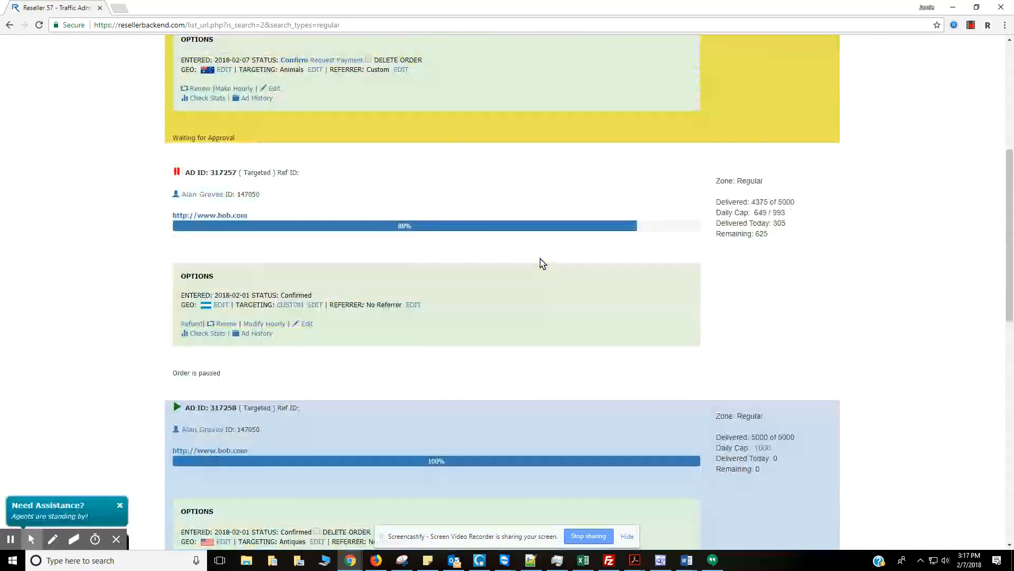
scroll(539, 262, up, 6)
click(576, 172)
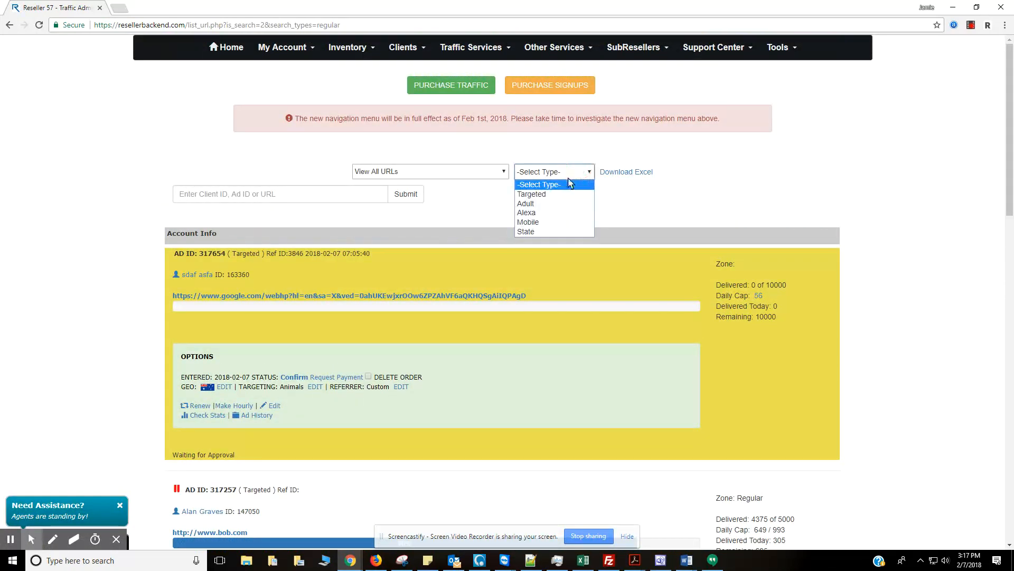
click(547, 222)
scroll(574, 305, down, 1)
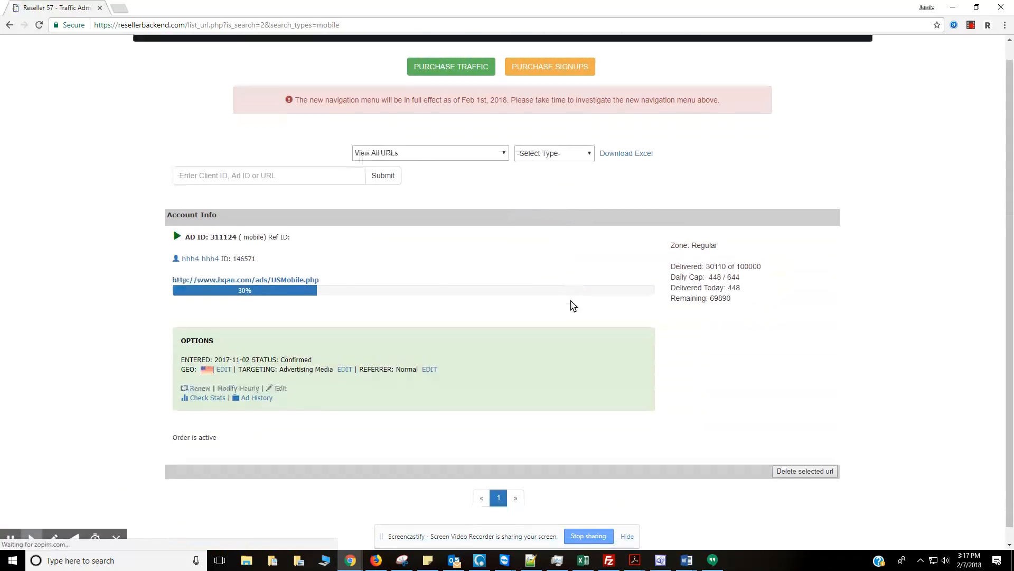
scroll(562, 257, up, 1)
click(539, 172)
click(531, 194)
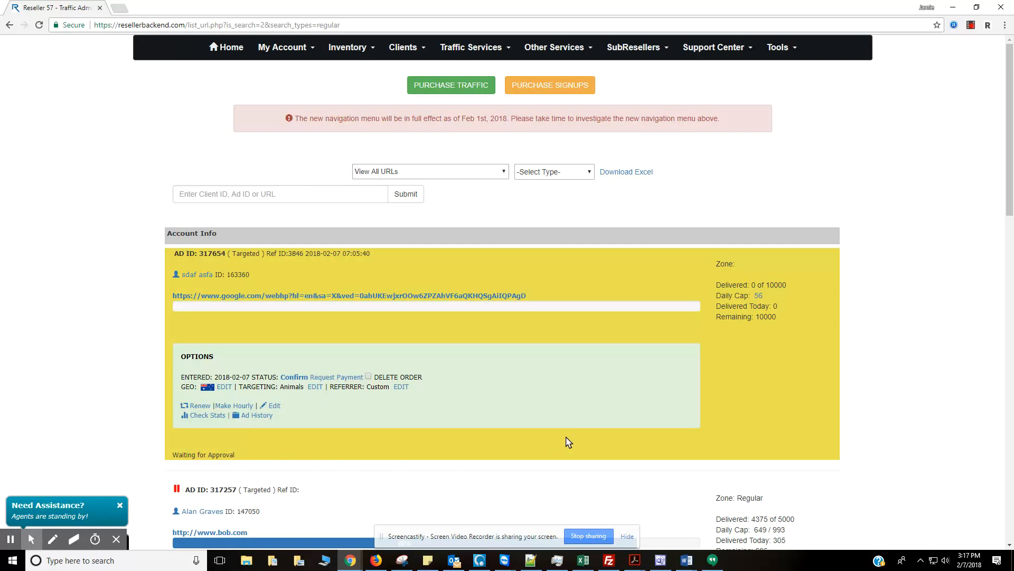
Switch the URL view to 'Show URLs To Be Approved only', leaving order 317654.
click(503, 171)
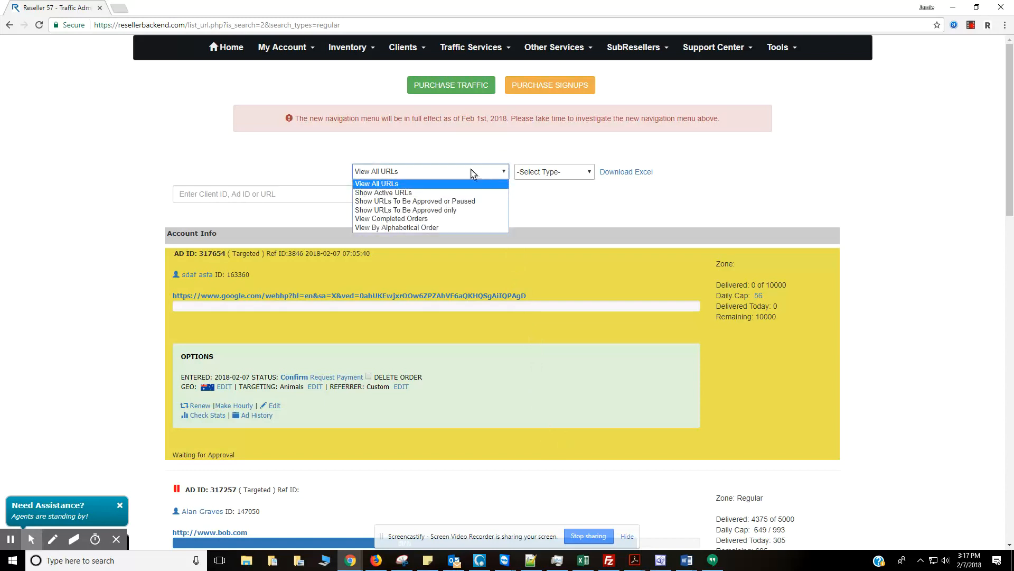
click(400, 210)
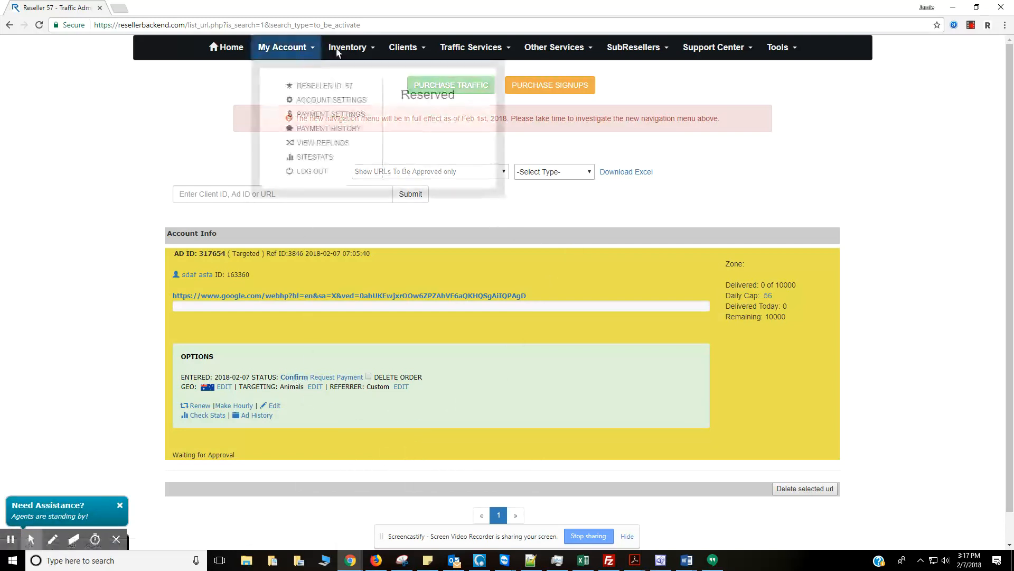
mouse_move(341, 45)
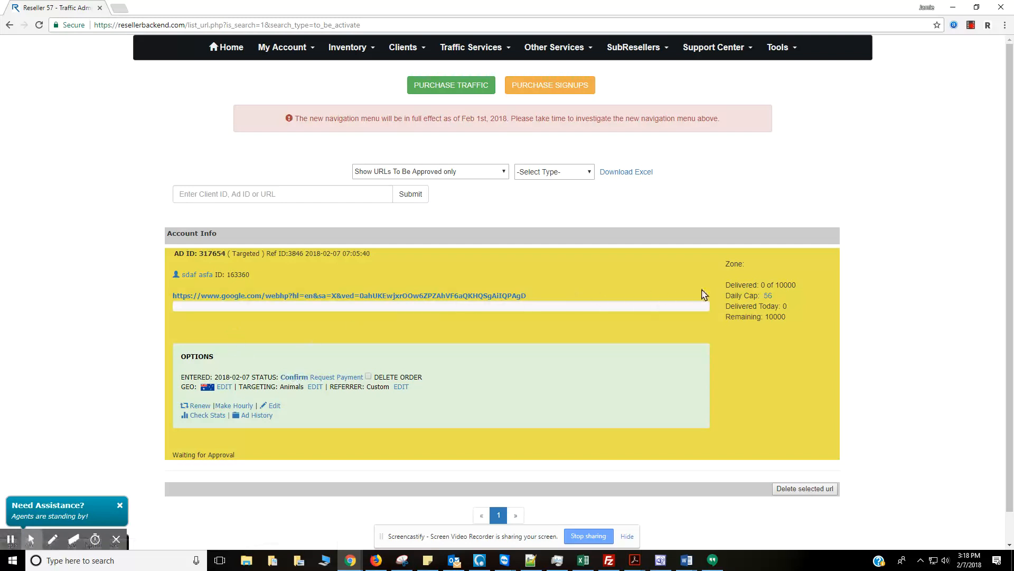
double_click(787, 285)
click(364, 55)
click(368, 376)
click(368, 376)
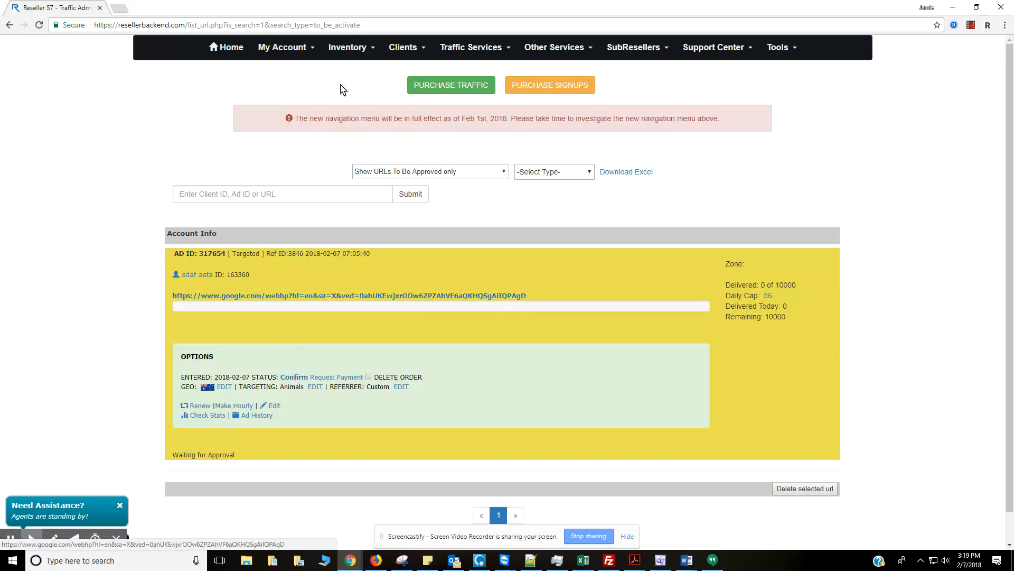
click(347, 47)
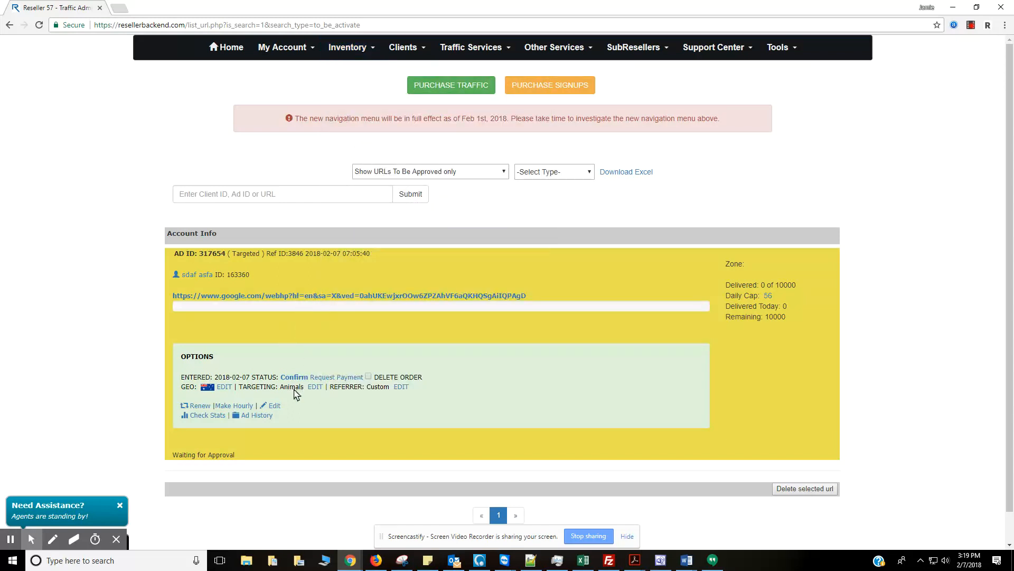
Confirm order 317654 and resume paused order 317257.
click(298, 378)
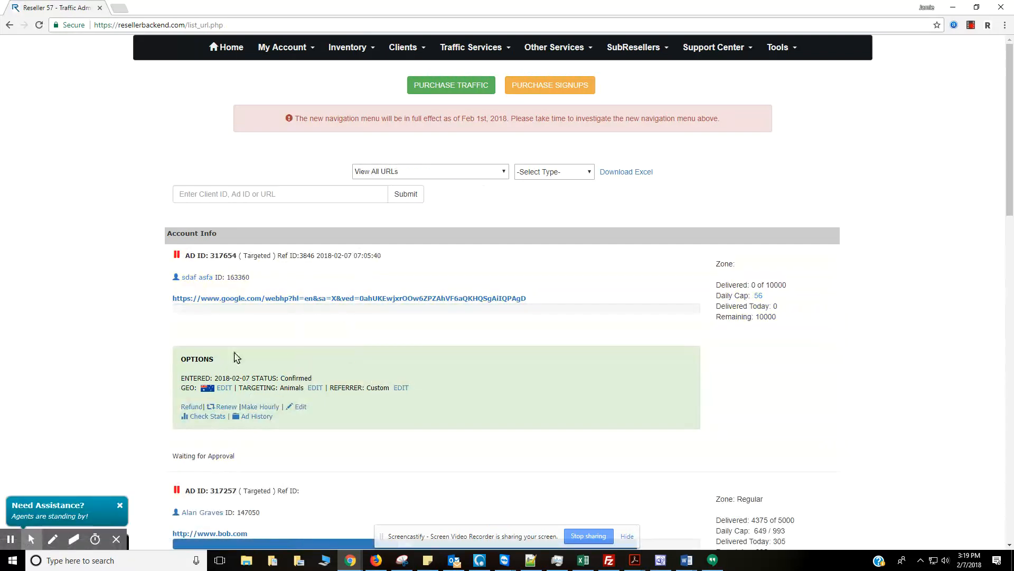
click(357, 48)
click(177, 492)
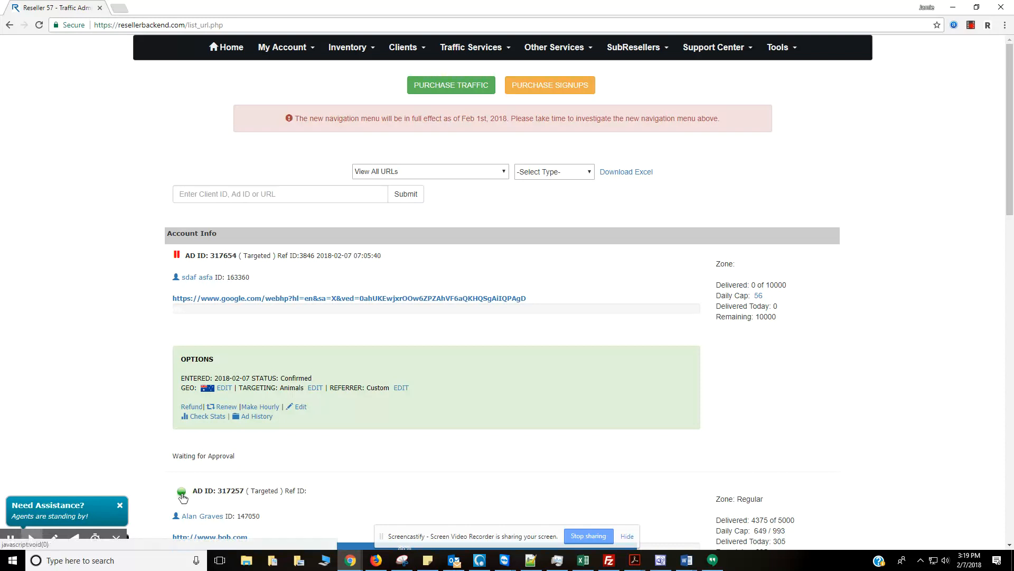
click(177, 255)
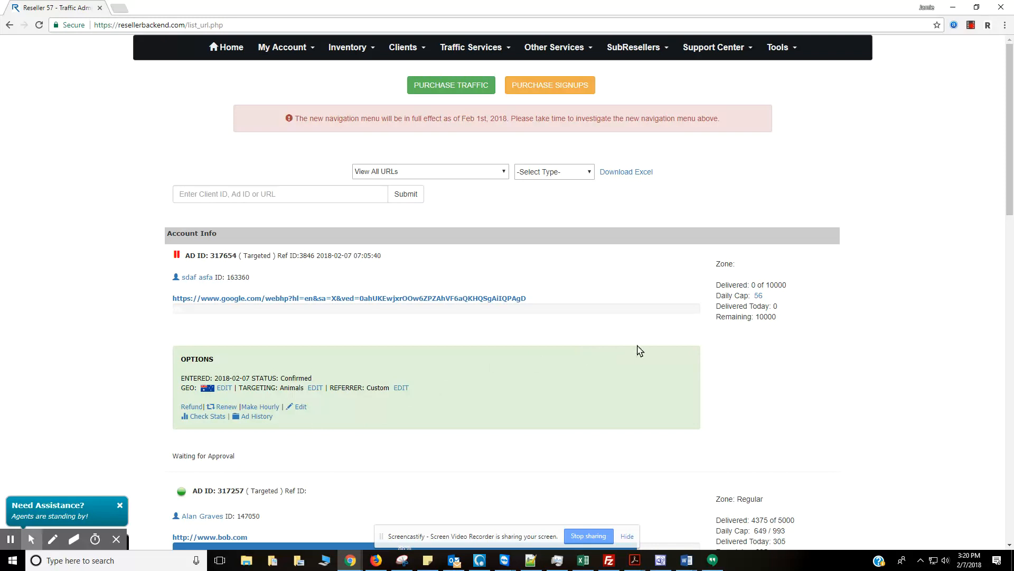
Inspect the Daily Cap figures of orders 317654 and 317257 (649 / 993).
drag(718, 297, 748, 295)
click(748, 295)
scroll(729, 369, down, 2)
drag(785, 426, 754, 427)
click(755, 427)
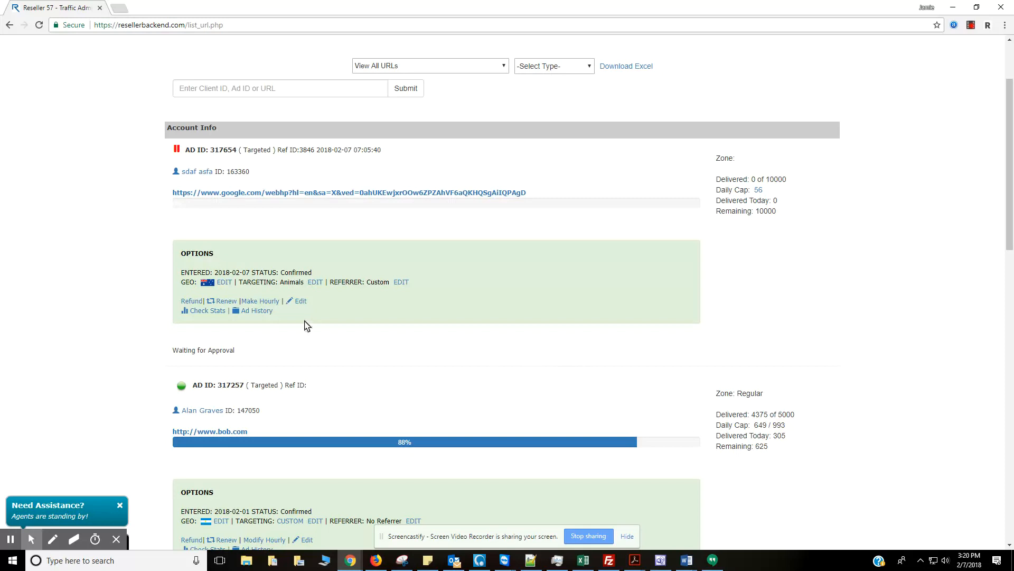
scroll(590, 343, up, 2)
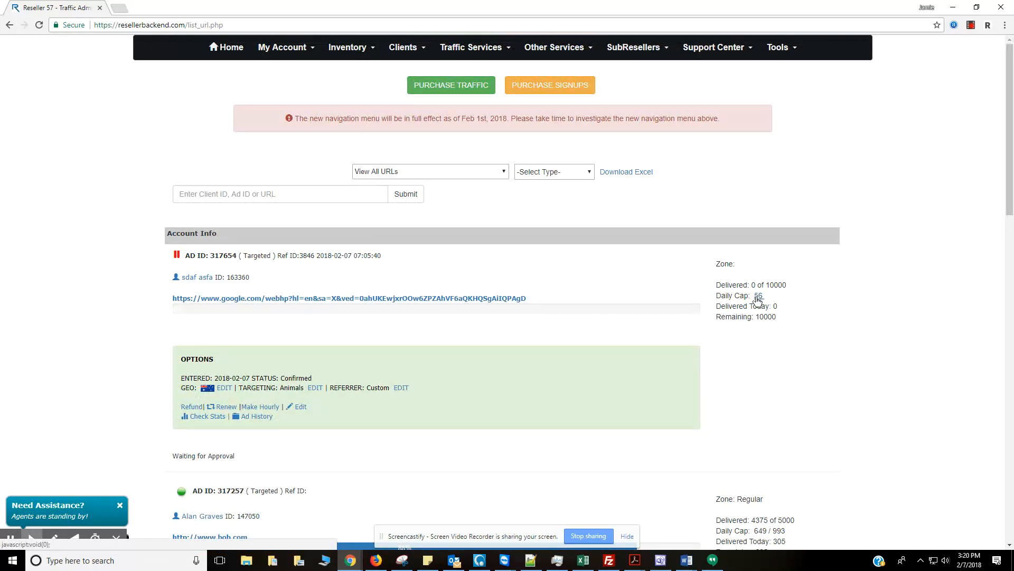
Raise order 317654's daily cap to 500.
click(758, 297)
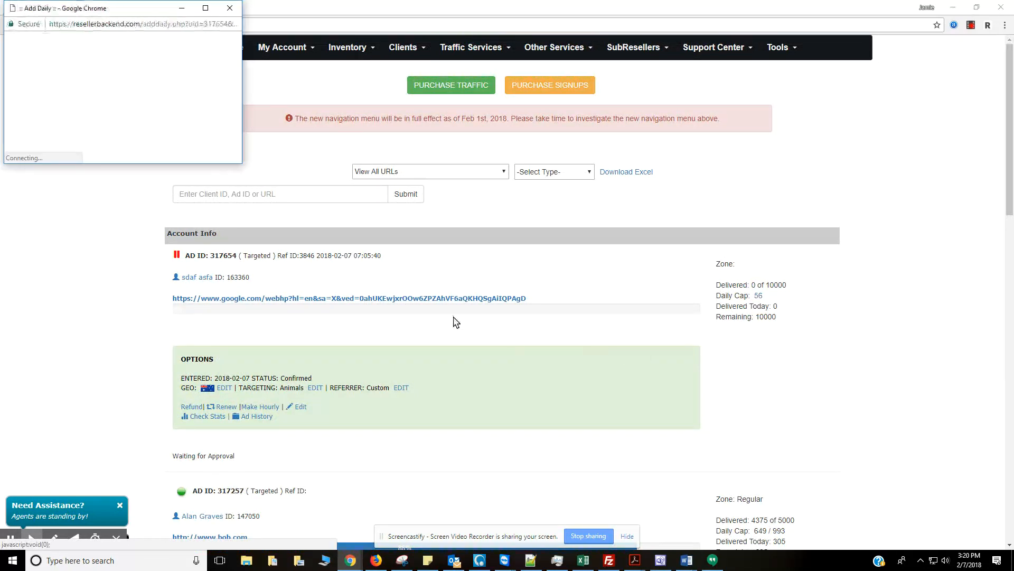
click(152, 42)
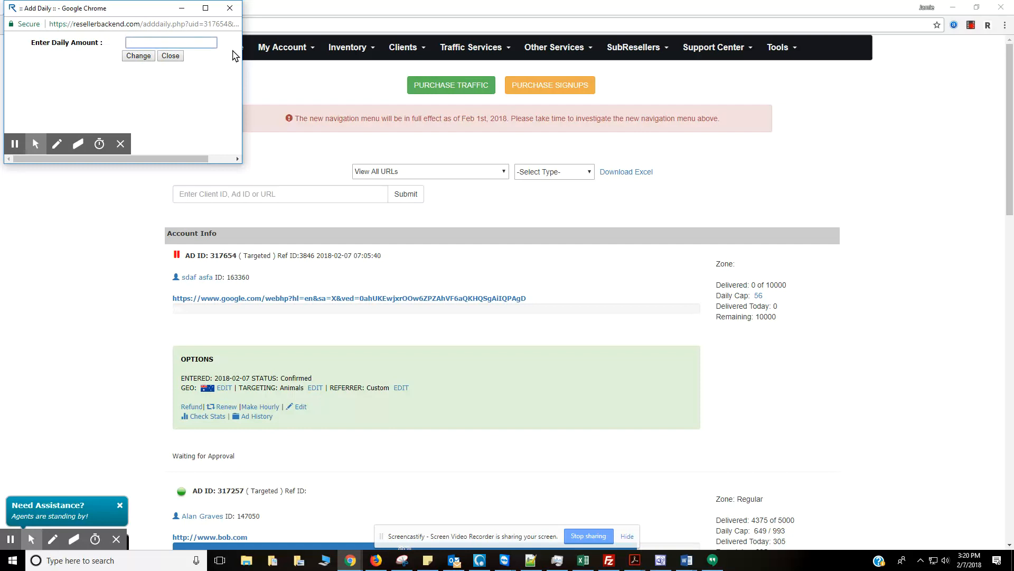
text(500)
click(148, 56)
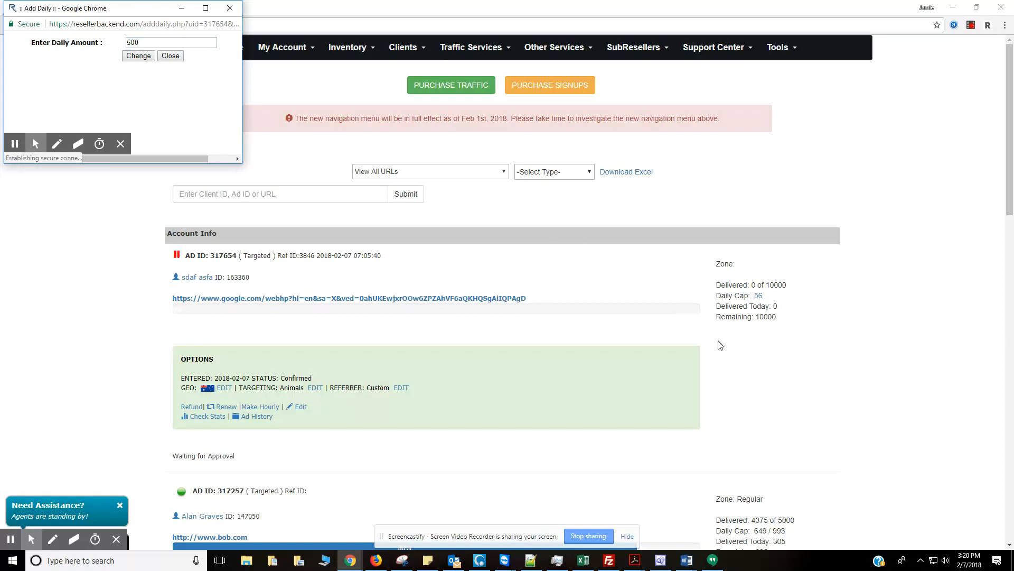
Set order 317654's daily cap back to 56.
click(760, 296)
click(140, 42)
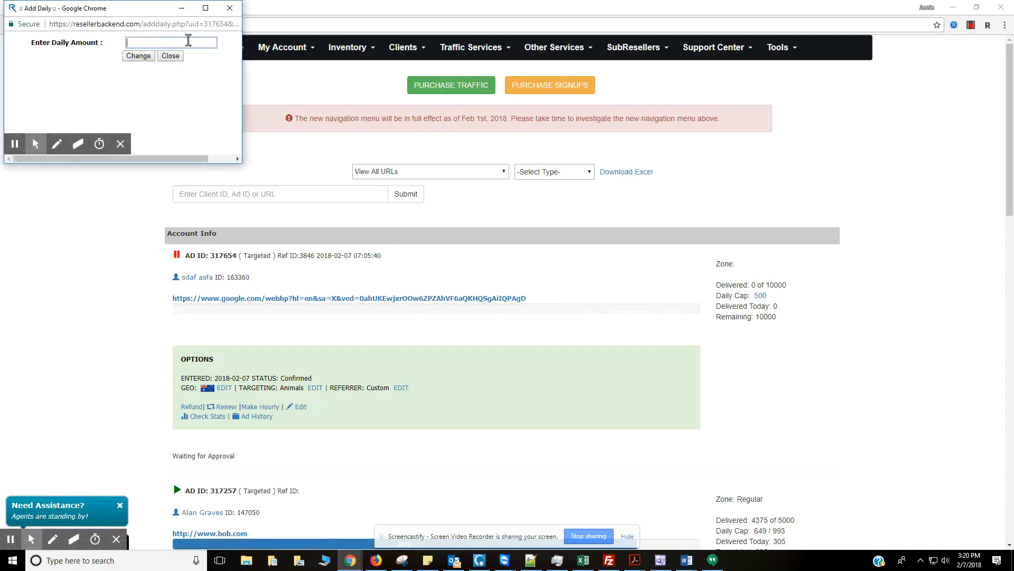
text(50)
click(138, 56)
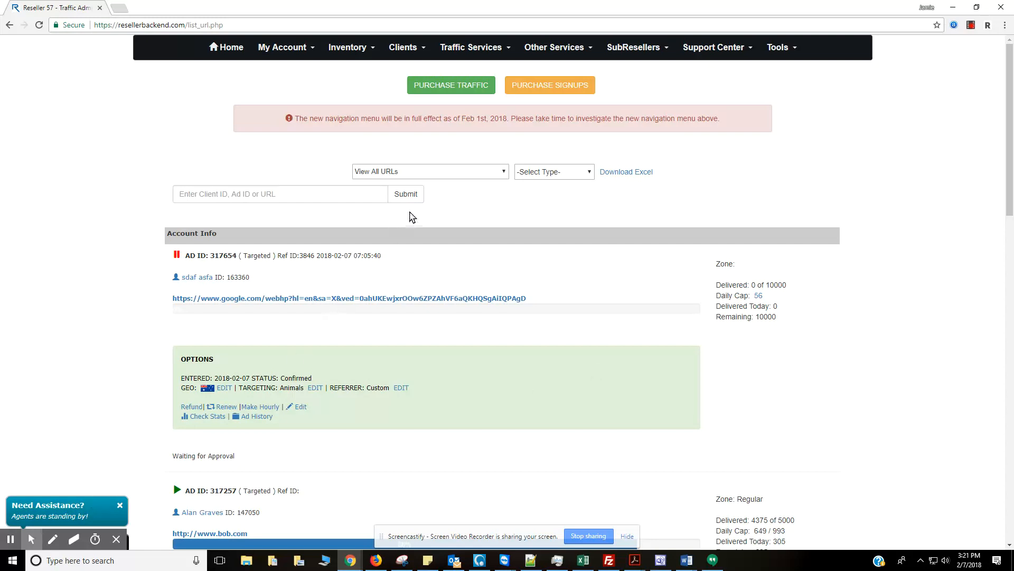
mouse_move(700, 46)
click(971, 26)
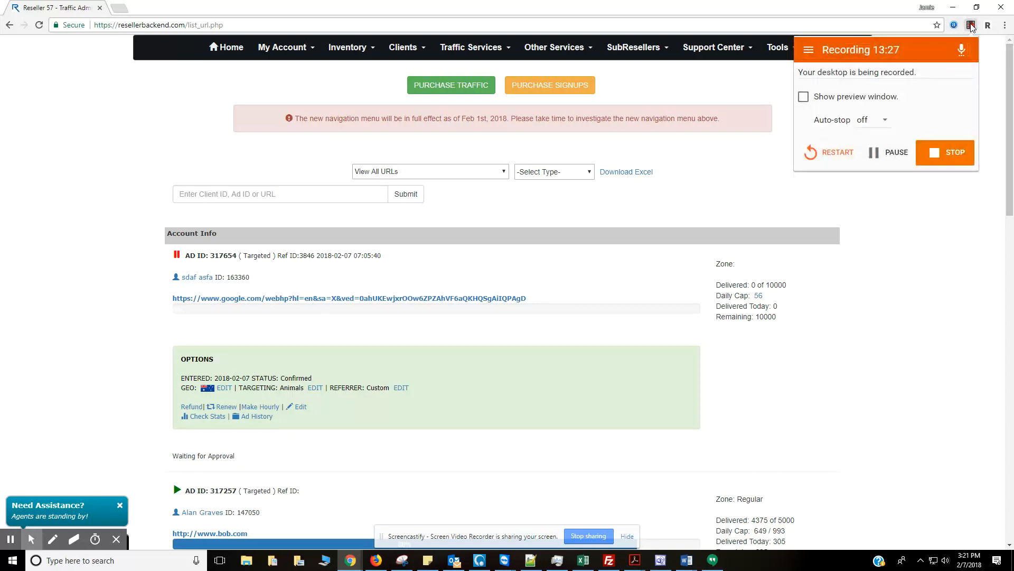